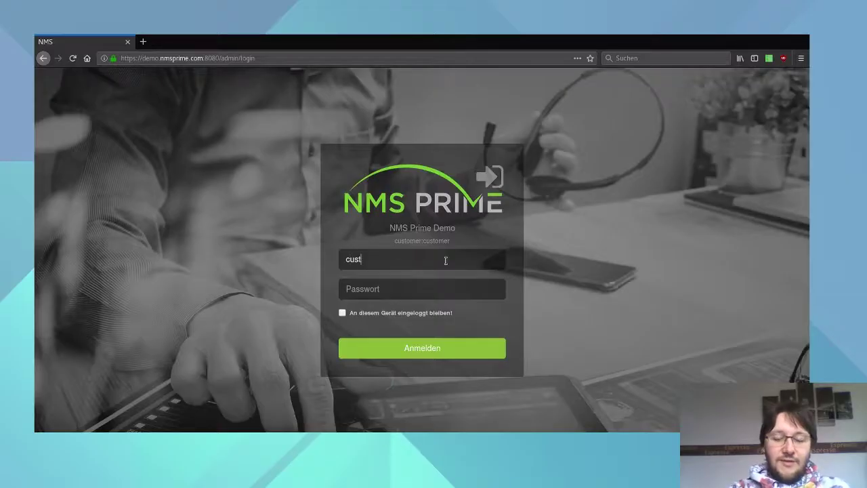
Log in to the NMS Prime demo as the customer user with its password.
type("omer")
key("Tab")
type("customer")
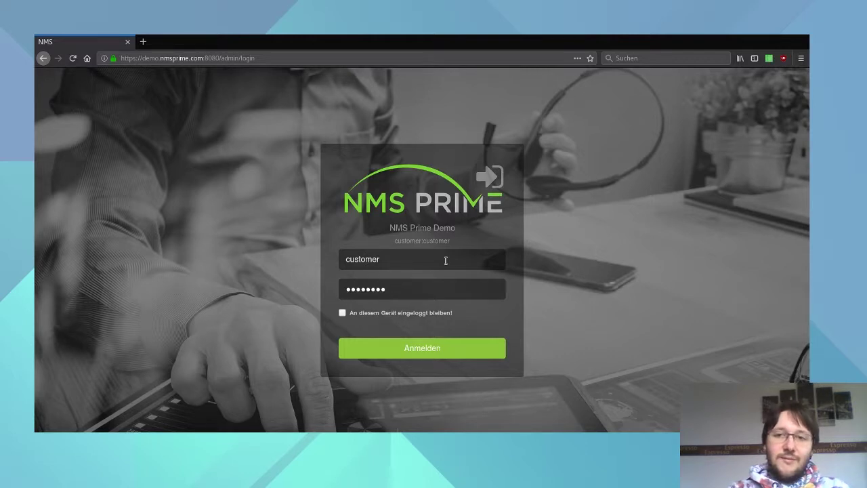
key("Return")
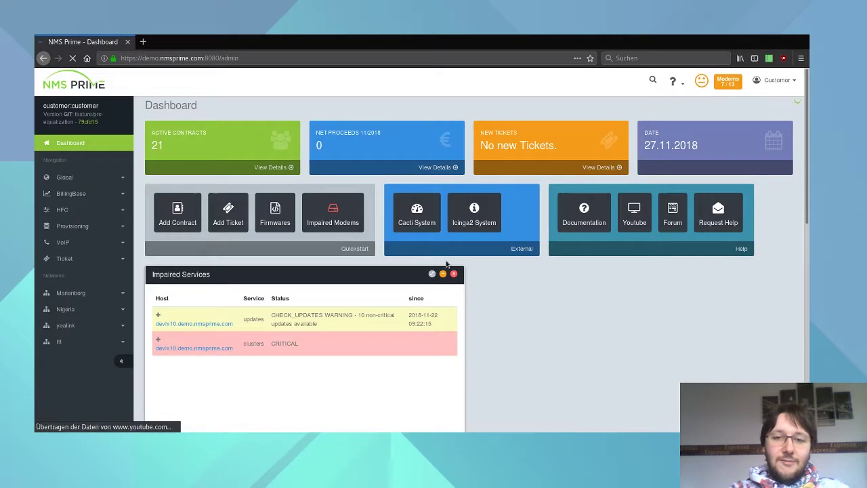
Open the Arris CM820 9.1.103S5M (Ole) configfile under Provisioning > Configfiles and focus its empty parameters.
left_click(84, 231)
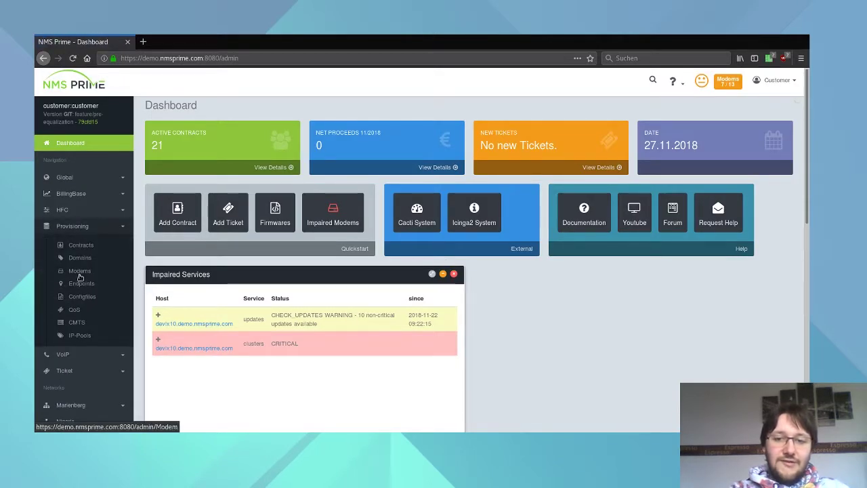
left_click(90, 297)
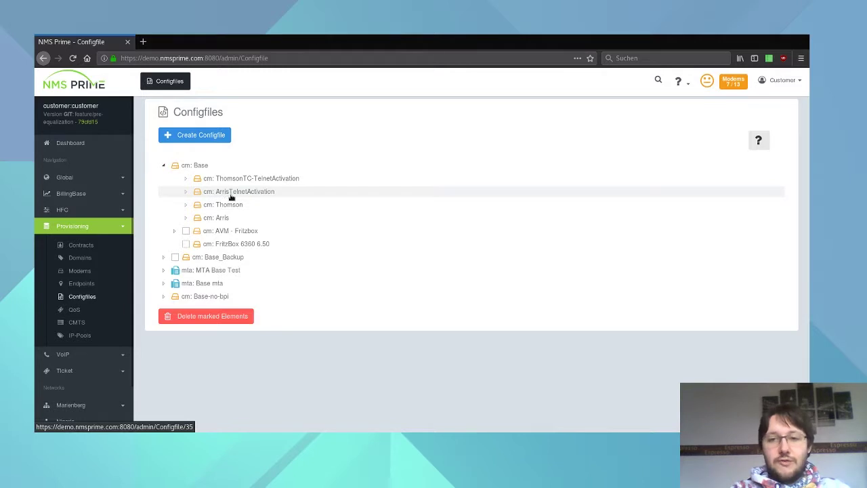
left_click(198, 218)
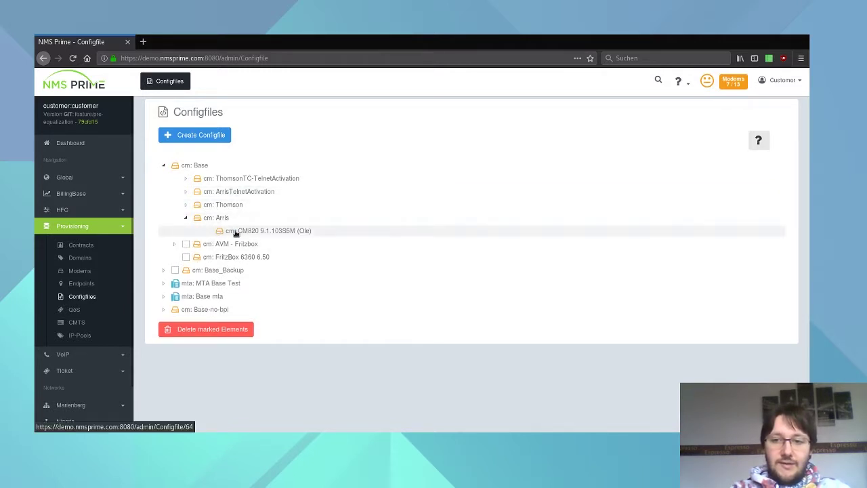
left_click(237, 231)
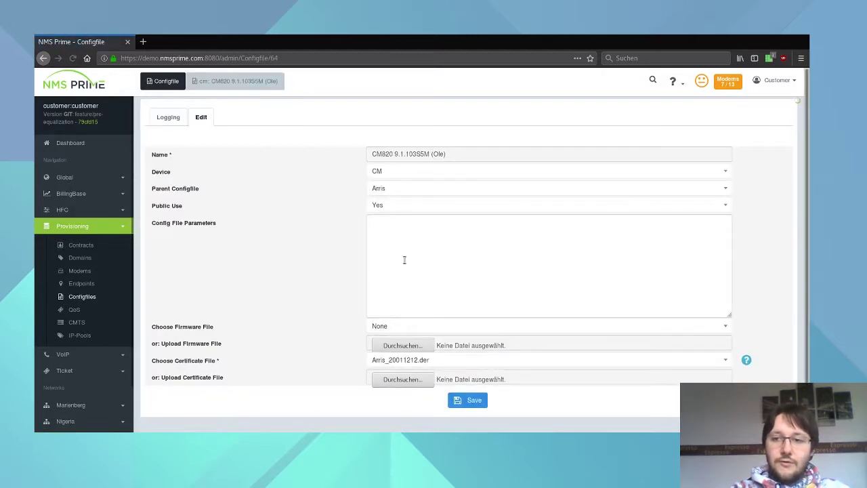
left_click(393, 285)
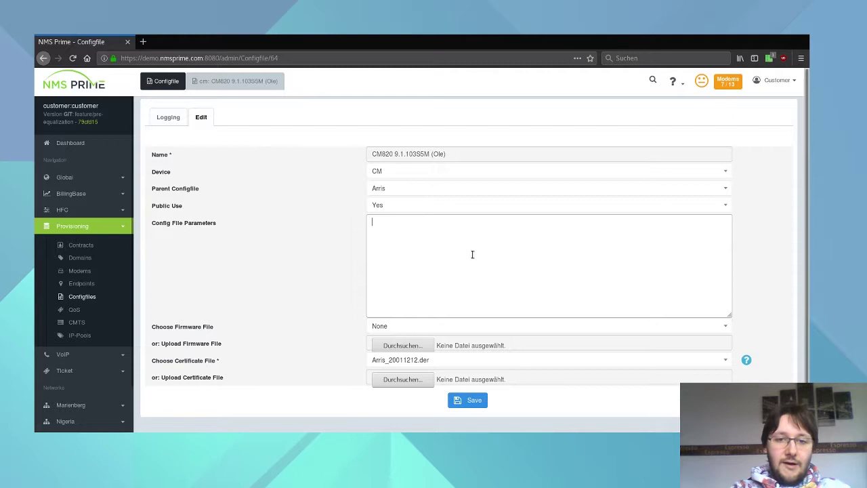
Browse the THG 541 config file under ThomsonTC-TelnetActivation, then return to the Configfiles list.
key("alt+Left")
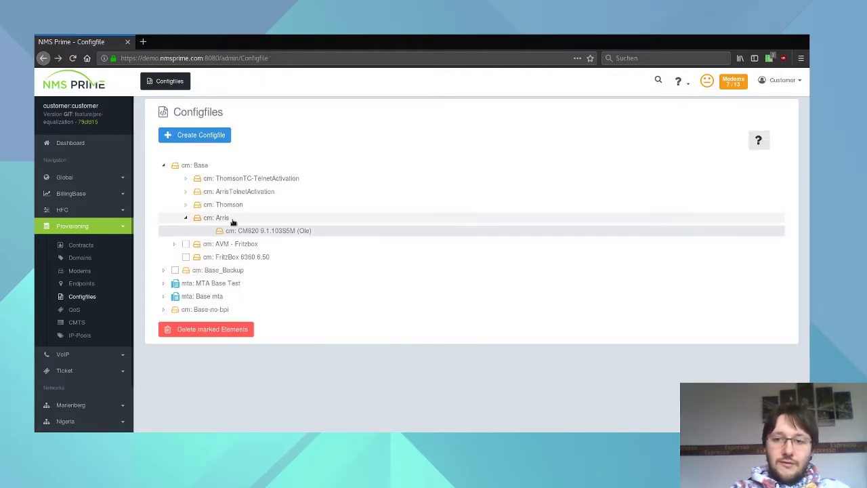
left_click(185, 178)
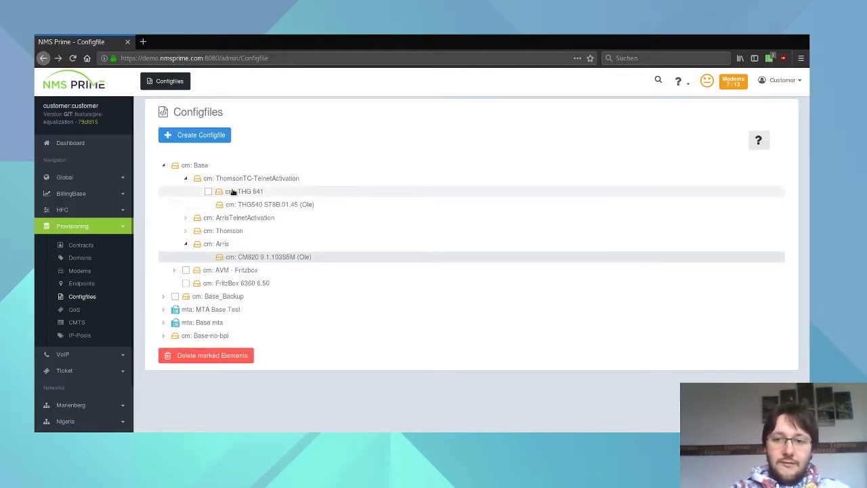
left_click(240, 194)
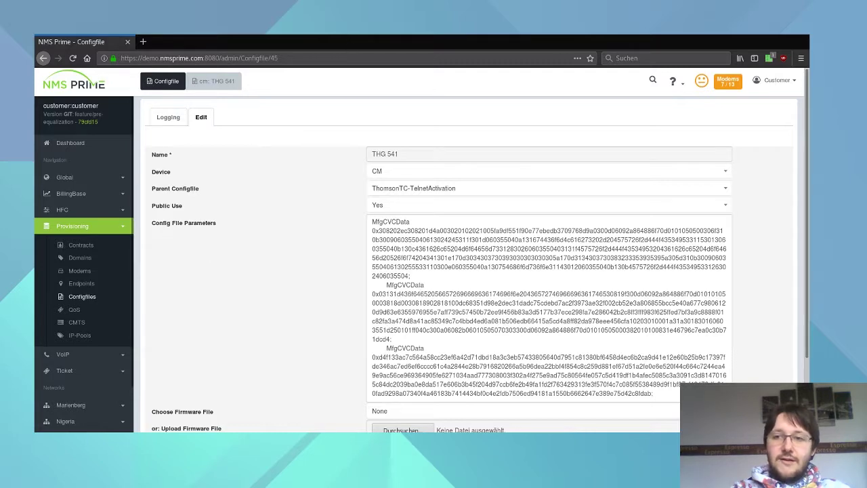
scroll(369, 346, "down", 3)
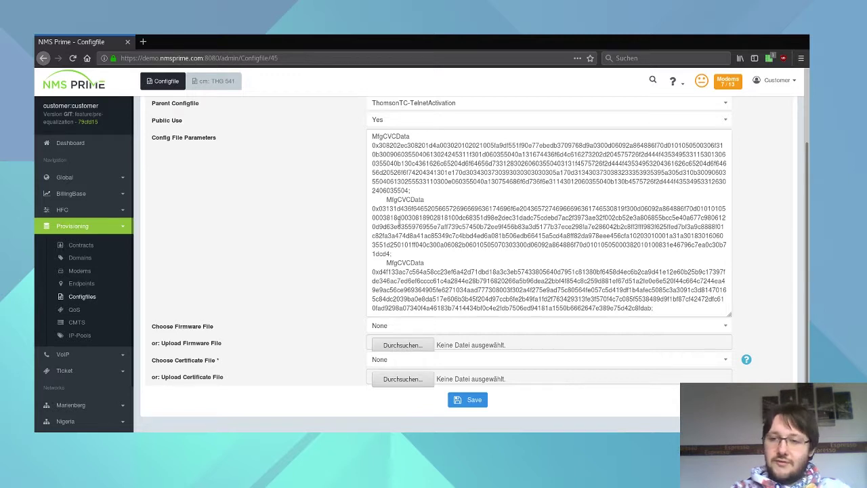
scroll(441, 233, "up", 3)
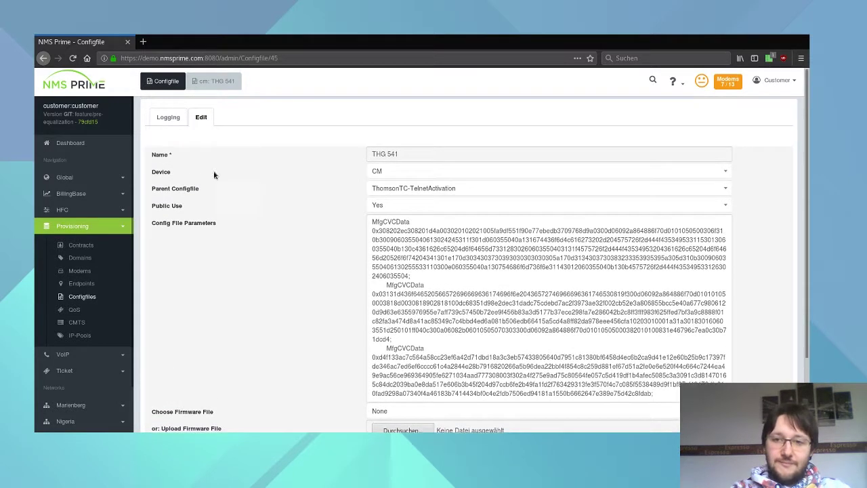
left_click(85, 299)
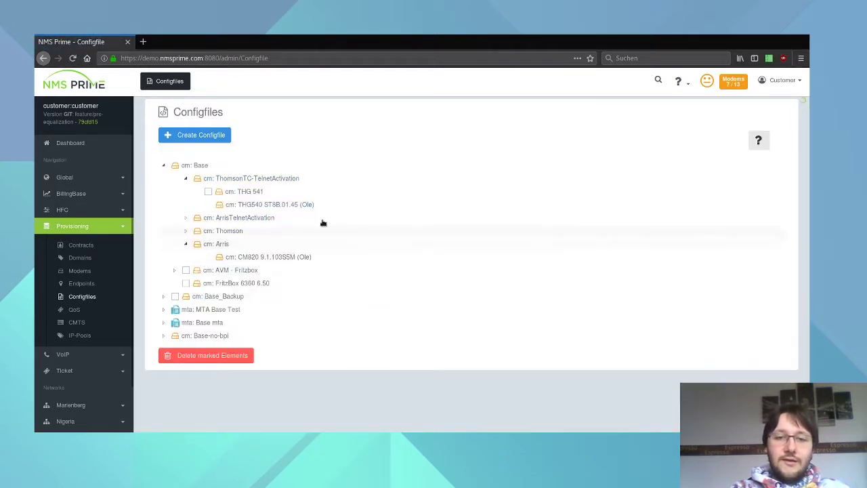
Open the top-level cm: Base configfile from the Configfiles tree.
left_click(192, 167)
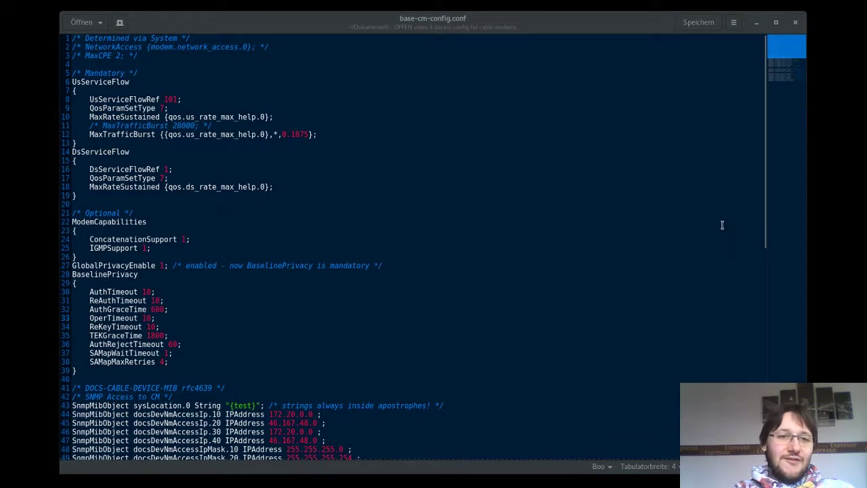
Highlight and review the service-flow through BaselinePrivacy sections of base-cm-config.conf in gedit.
left_click(722, 225)
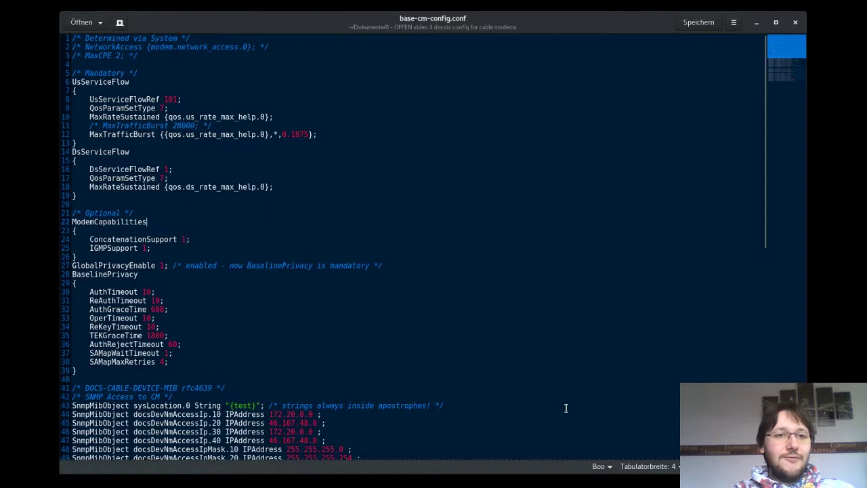
left_click(350, 163)
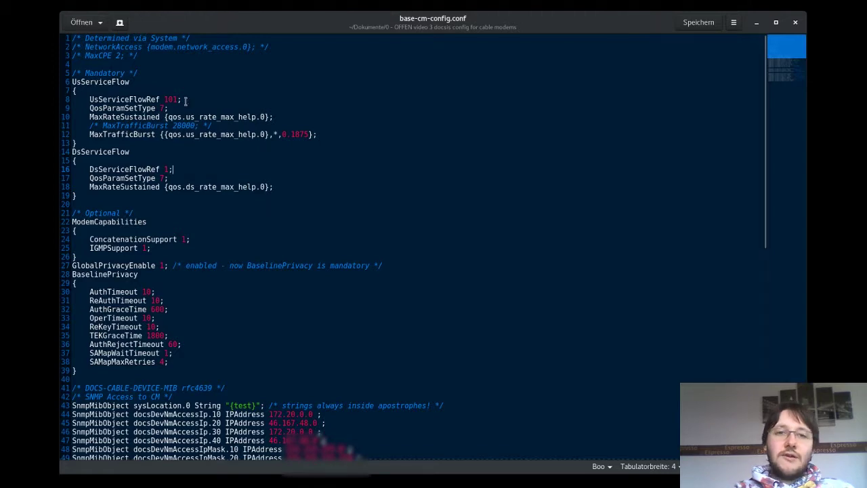
left_click_drag(147, 62, 198, 376)
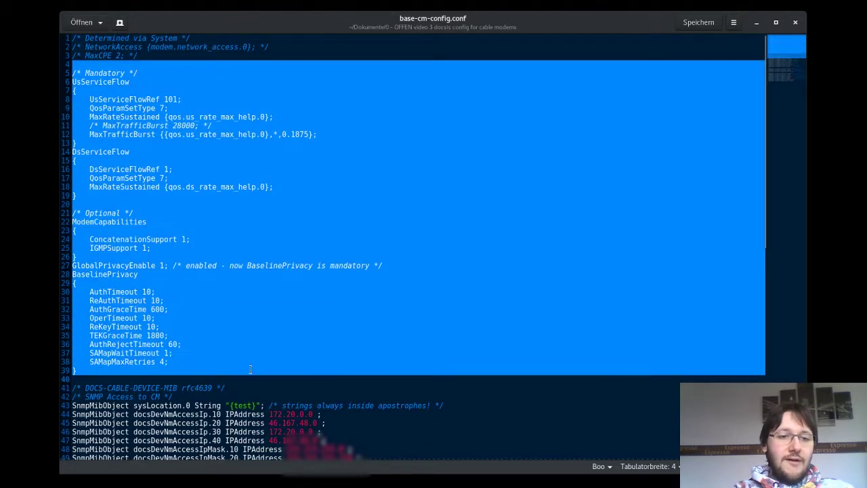
scroll(250, 369, "down", 8)
scroll(250, 370, "down", 3)
scroll(250, 369, "up", 2)
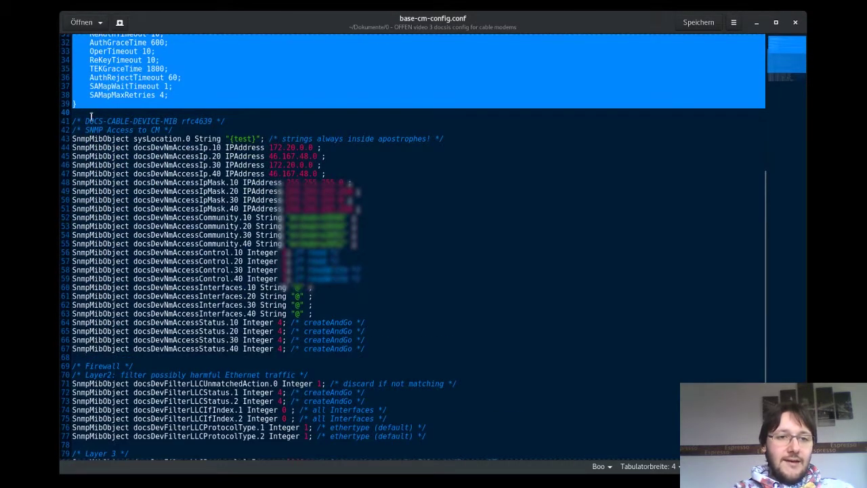
left_click_drag(73, 112, 364, 439)
scroll(203, 306, "down", 5)
scroll(364, 439, "up", 16)
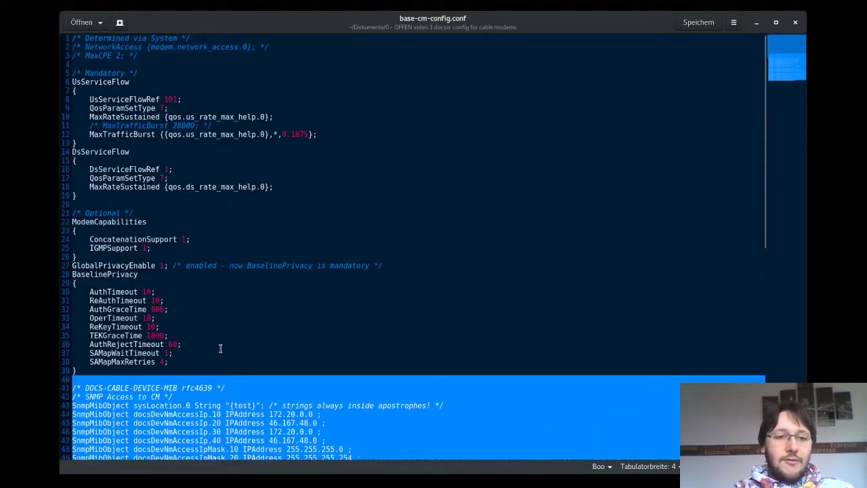
left_click(220, 345)
left_click_drag(164, 371, 70, 72)
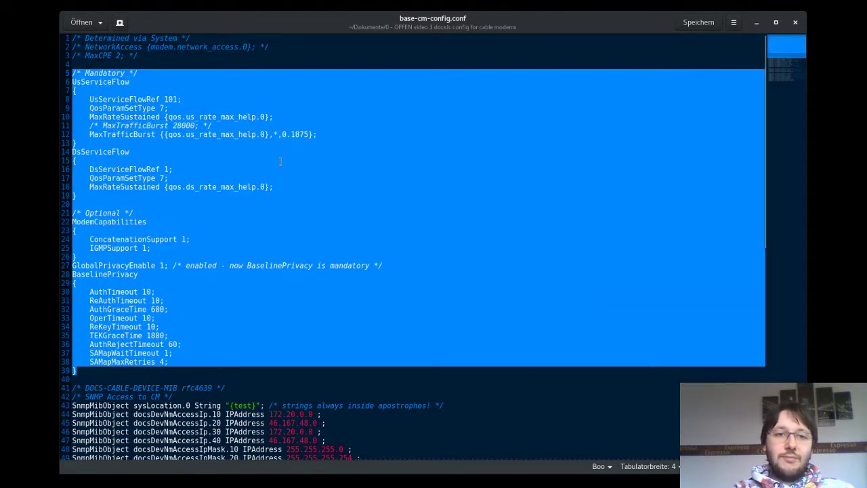
left_click(266, 126)
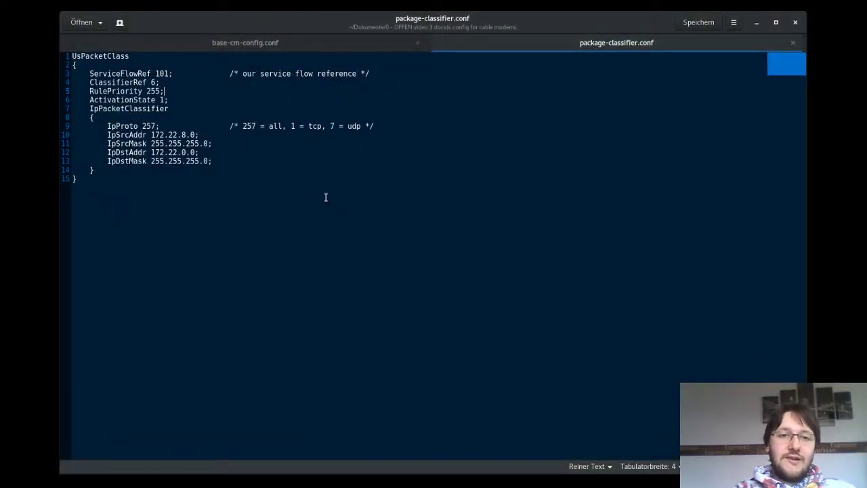
double_click(133, 74)
left_click(162, 73)
double_click(163, 73)
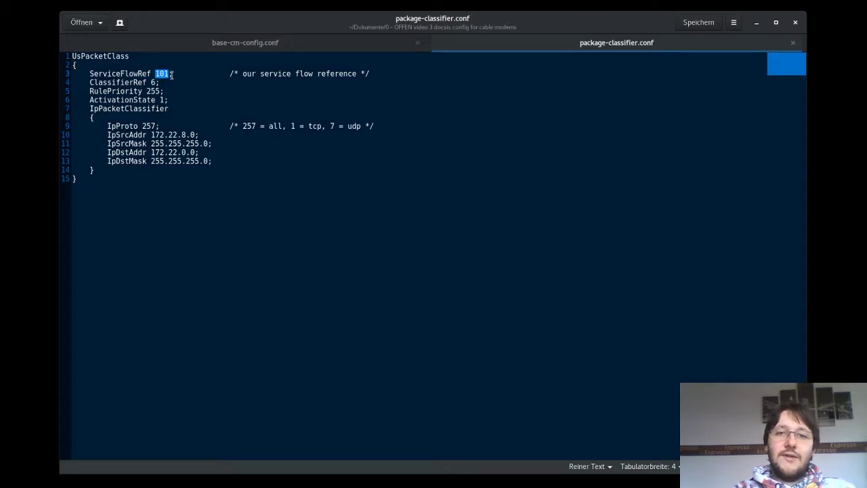
left_click(218, 42)
left_click_drag(141, 117, 173, 118)
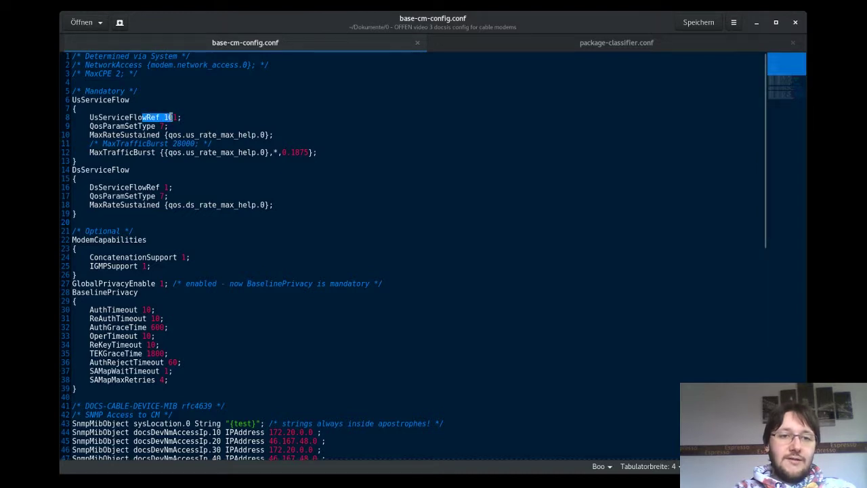
left_click(562, 46)
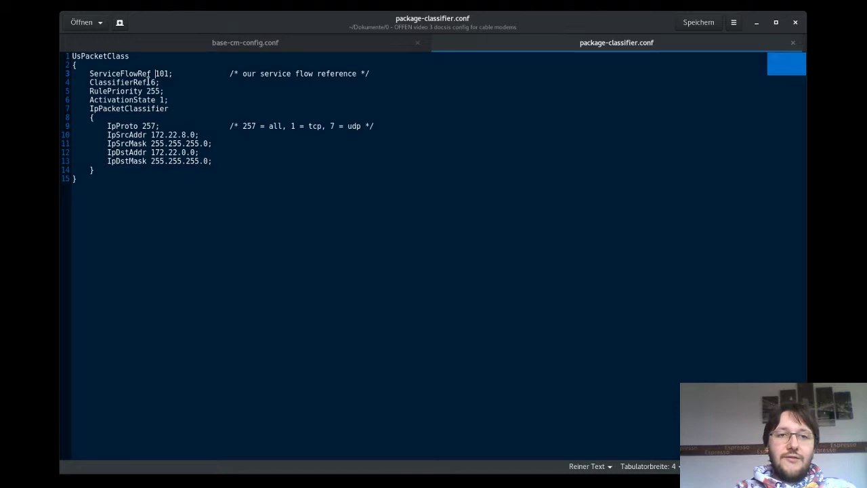
left_click_drag(108, 90, 144, 97)
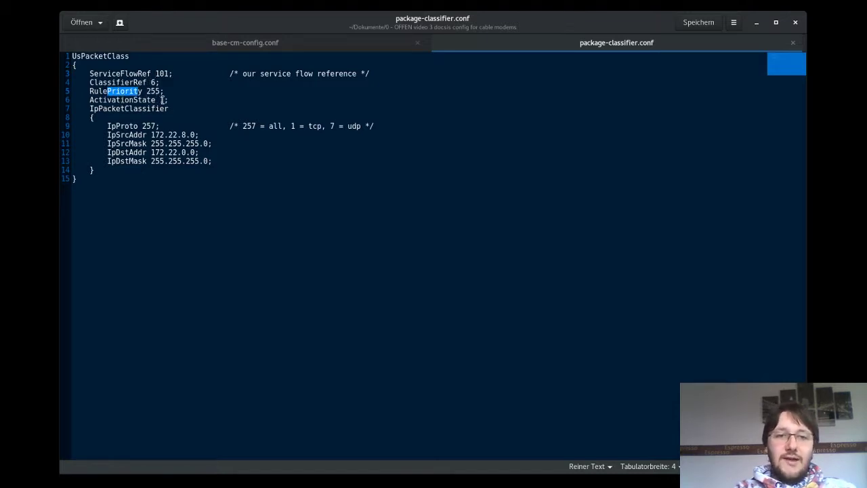
double_click(162, 99)
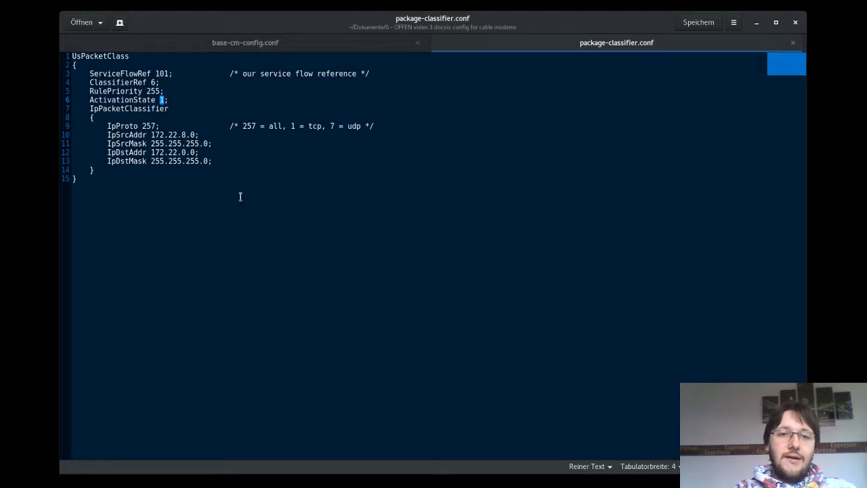
double_click(149, 127)
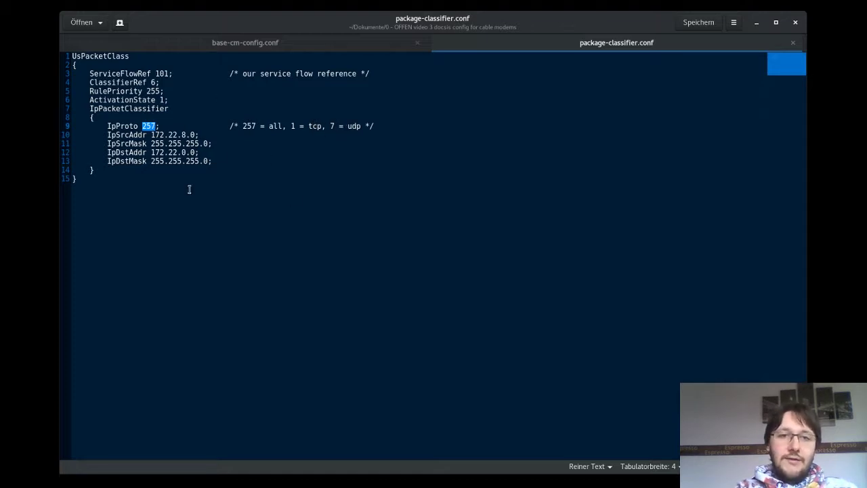
Switch gedit back to the base-cm-config.conf tab.
left_click(262, 43)
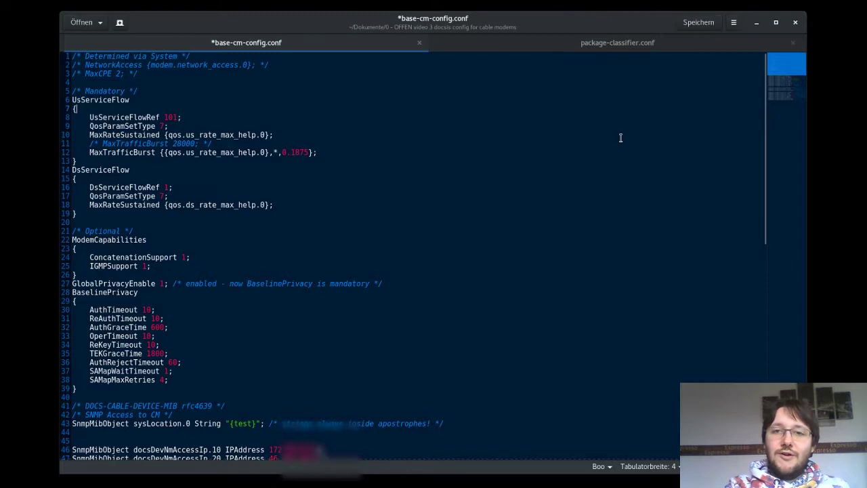
scroll(402, 310, "down", 7)
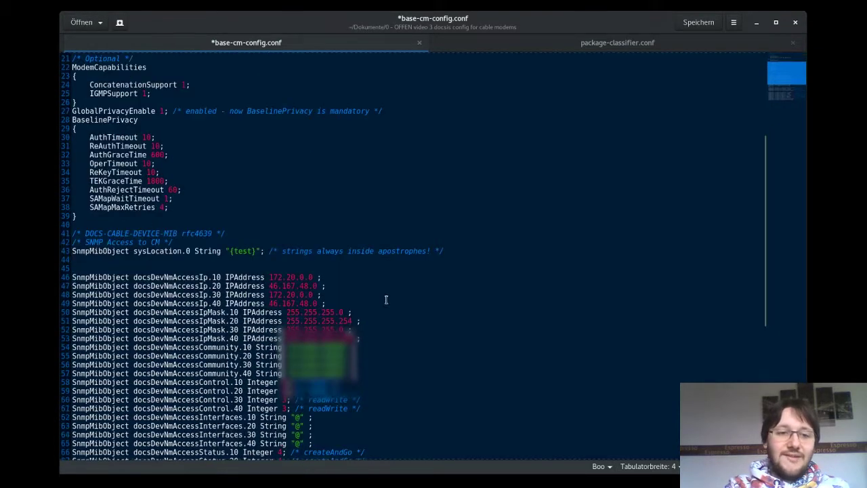
scroll(386, 299, "down", 2)
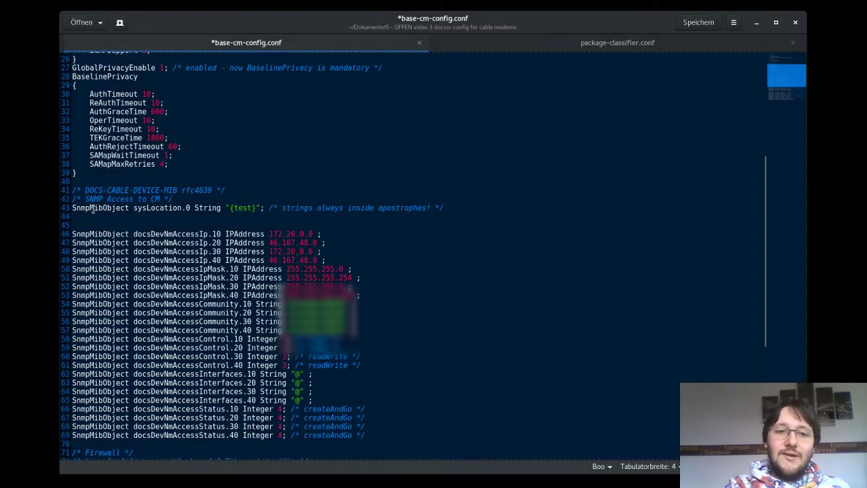
scroll(92, 210, "down", 2)
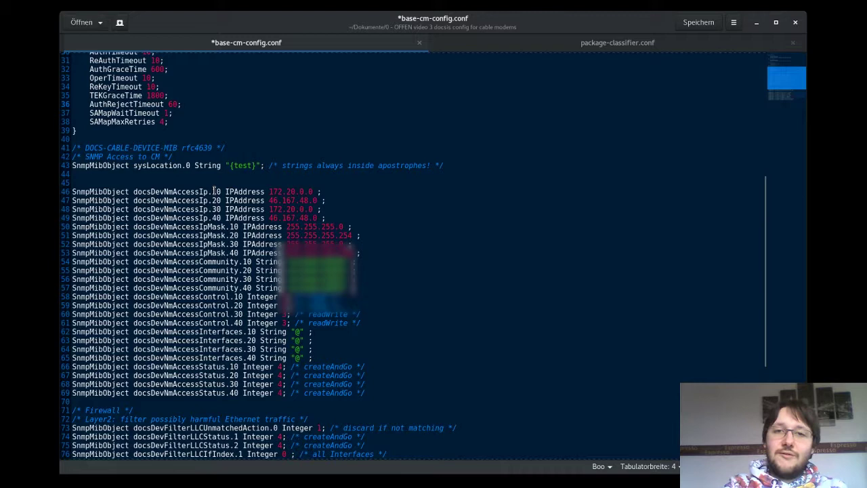
left_click_drag(215, 192, 251, 218)
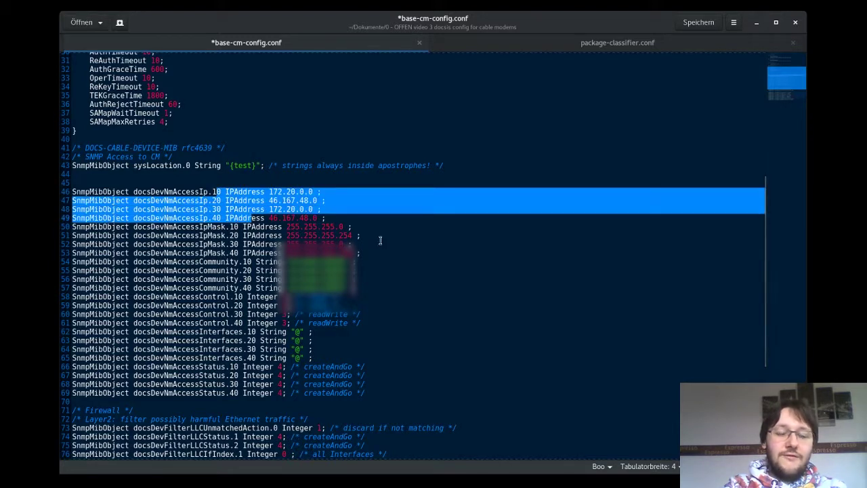
left_click(250, 227)
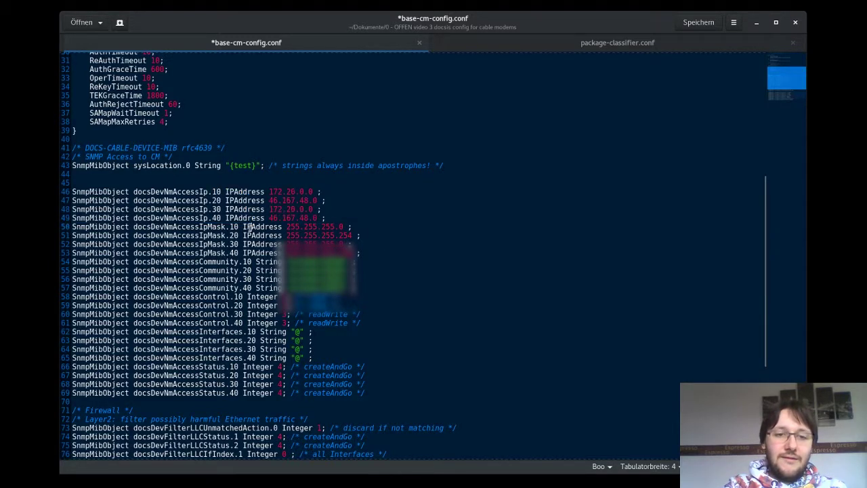
left_click_drag(231, 227, 275, 332)
left_click(234, 262)
left_click(377, 296)
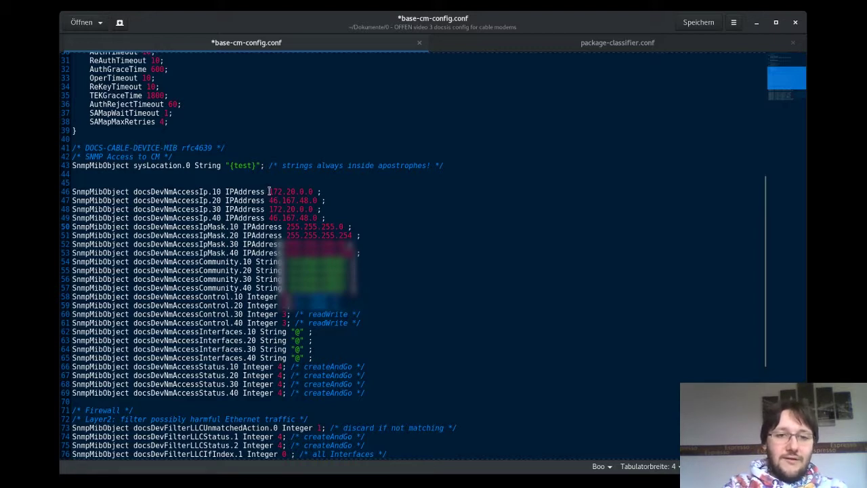
left_click_drag(269, 192, 317, 201)
left_click_drag(286, 227, 339, 227)
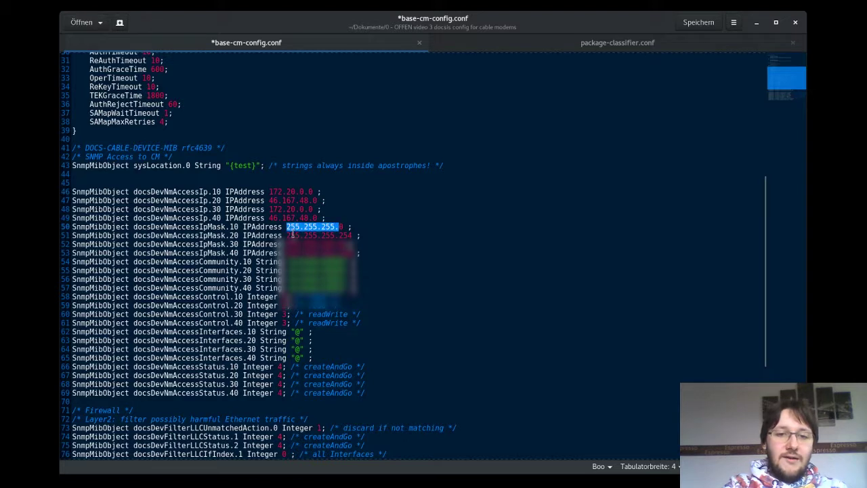
left_click_drag(286, 262, 346, 261)
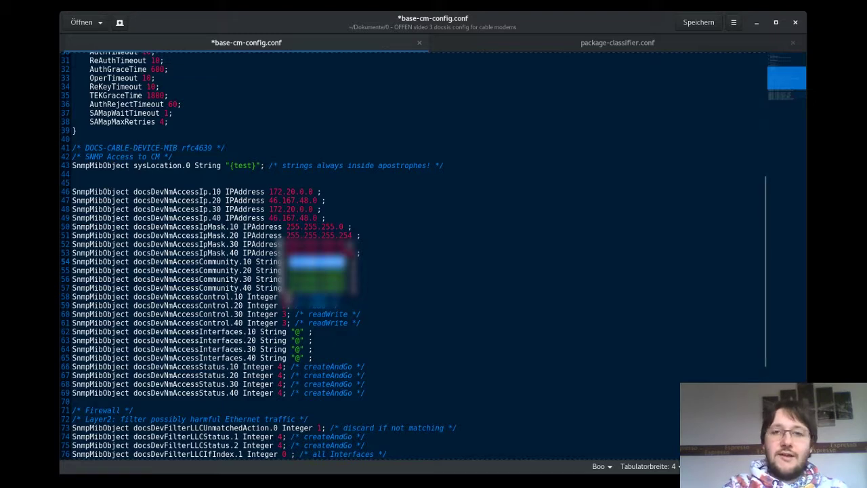
scroll(339, 307, "down", 7)
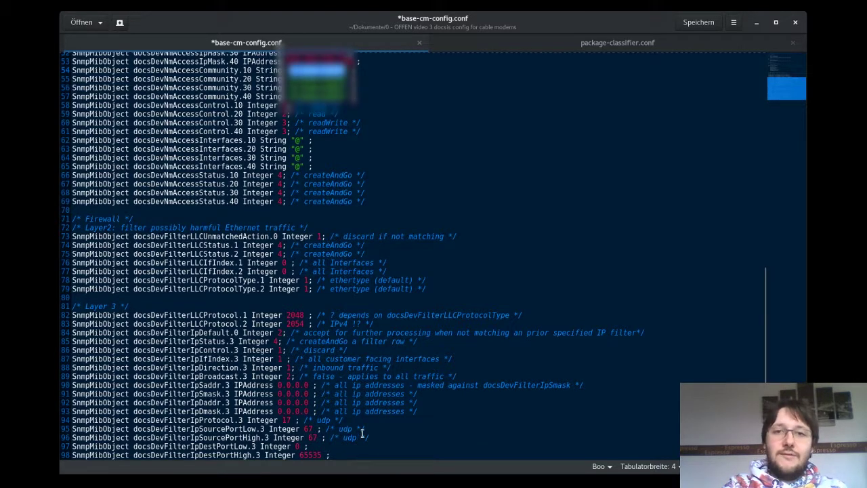
Insert an empty line at the very top of base-cm-config.conf.
scroll(367, 405, "up", 5)
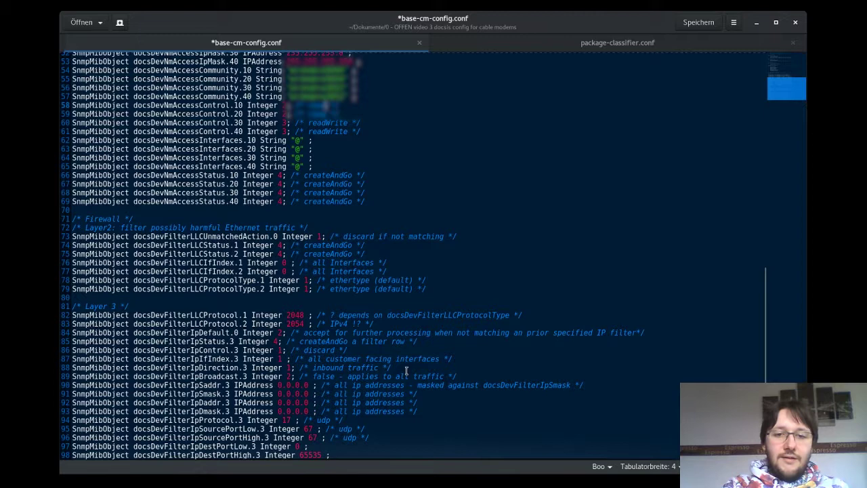
scroll(320, 335, "up", 10)
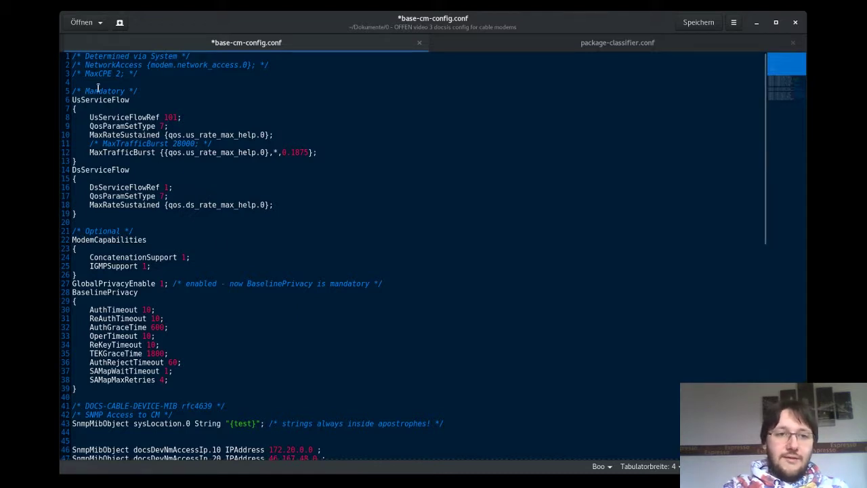
key("Return")
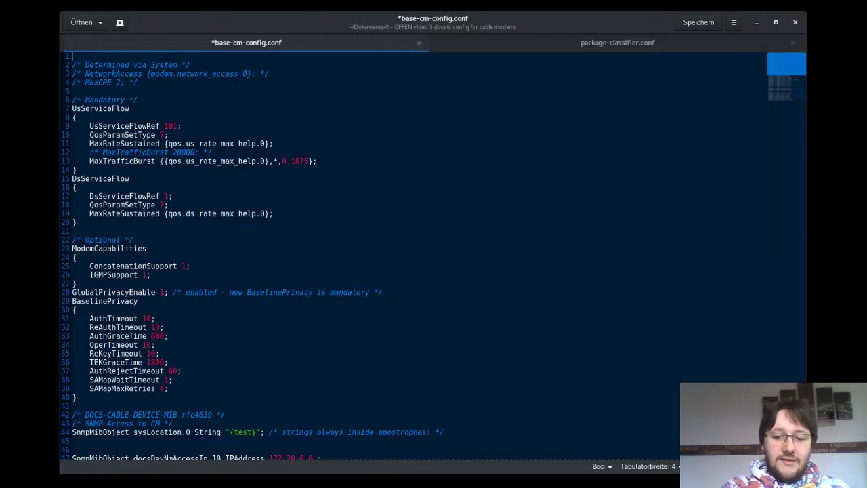
Wrap the configuration as main { … } with a closing brace on the last line, then return to the browser.
type("main")
key("Return")
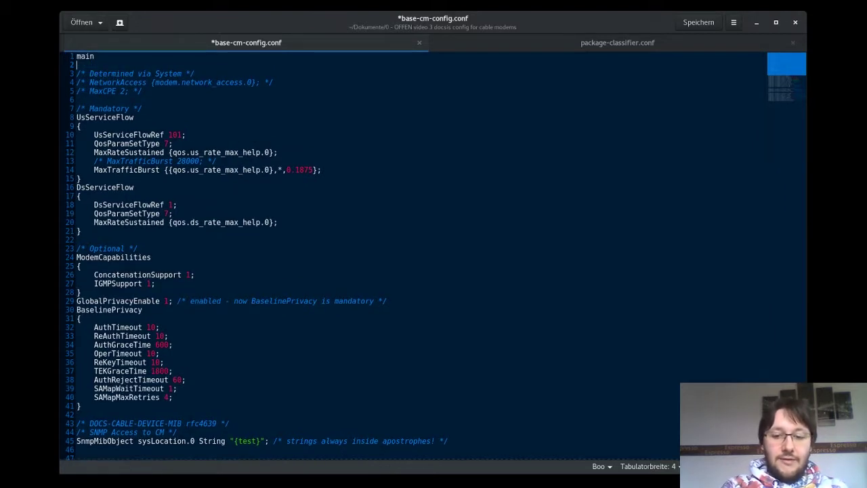
type("{")
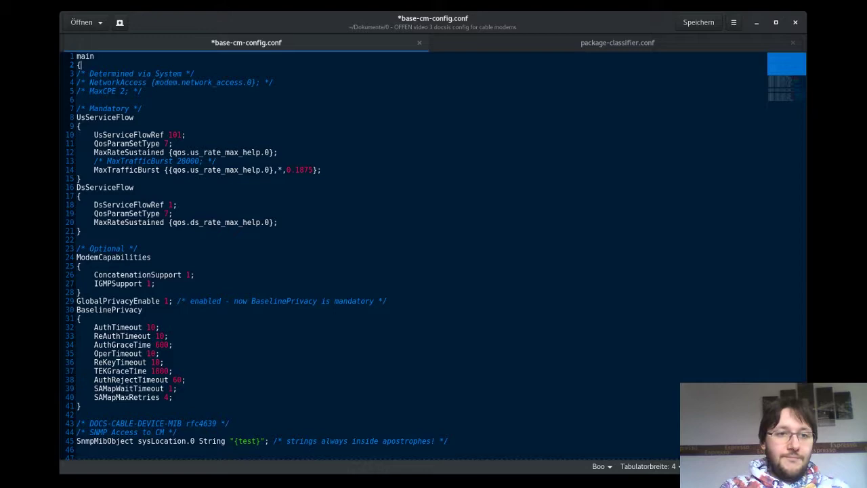
scroll(242, 171, "down", 10)
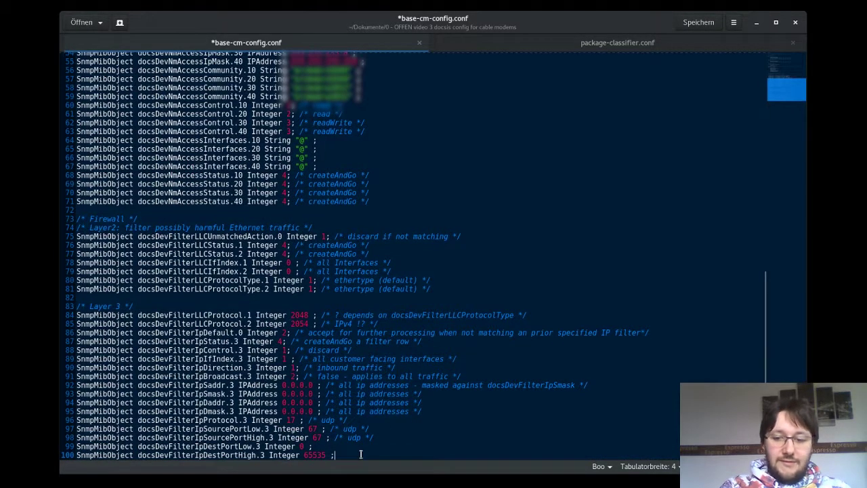
key("ctrl+End")
type("}")
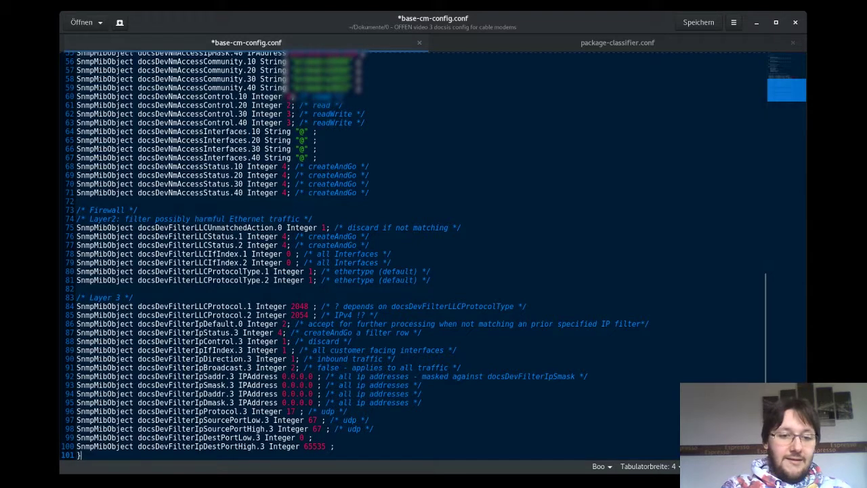
scroll(407, 384, "up", 10)
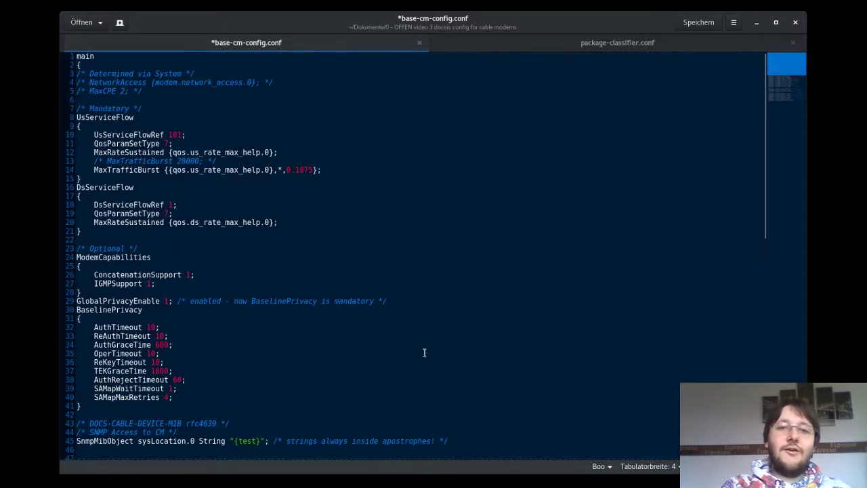
key("alt+Tab")
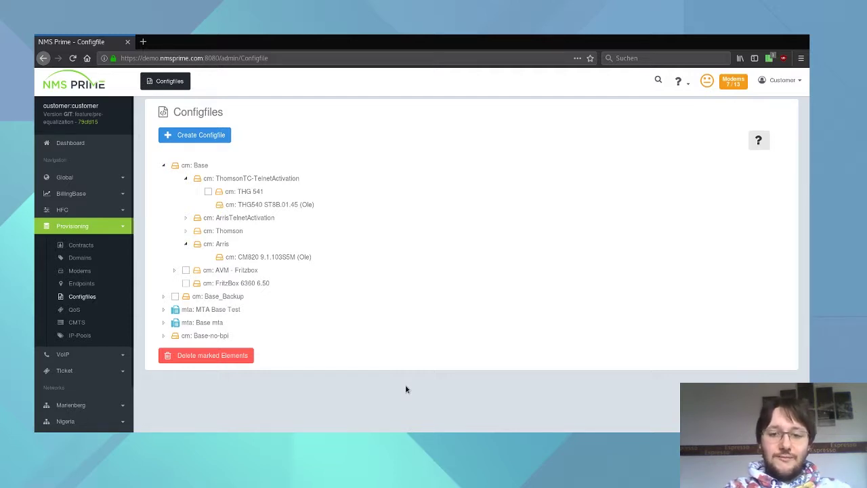
Load the rlaager/docsis GitHub repository in a new tab, read its Linux/Unix dependencies, and open a terminal.
left_click(143, 41)
type("https://github.com/rlaager/docsis")
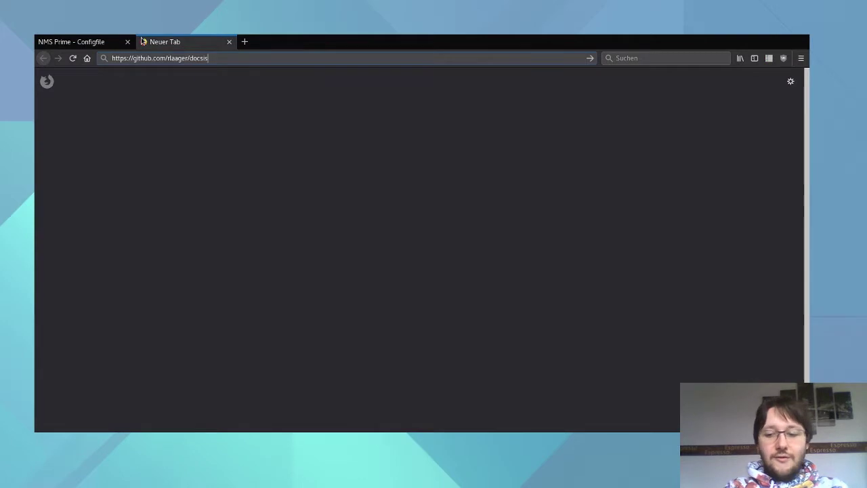
key("Return")
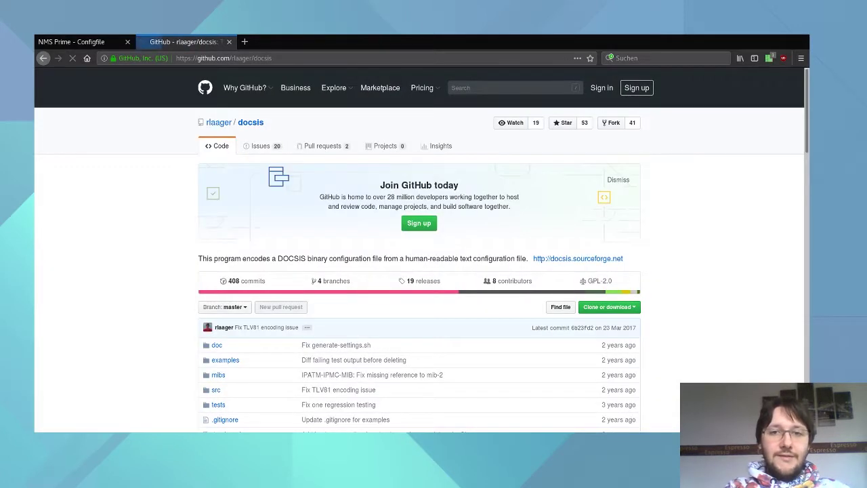
scroll(416, 230, "down", 5)
scroll(416, 234, "down", 7)
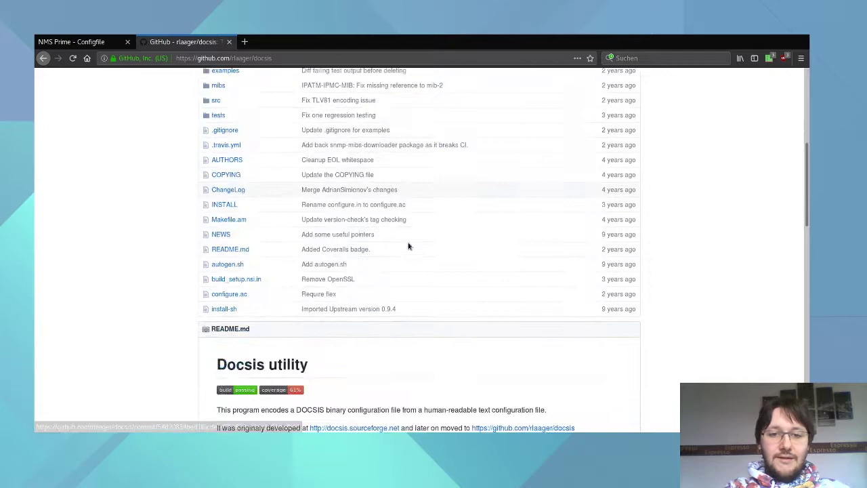
scroll(400, 217, "down", 5)
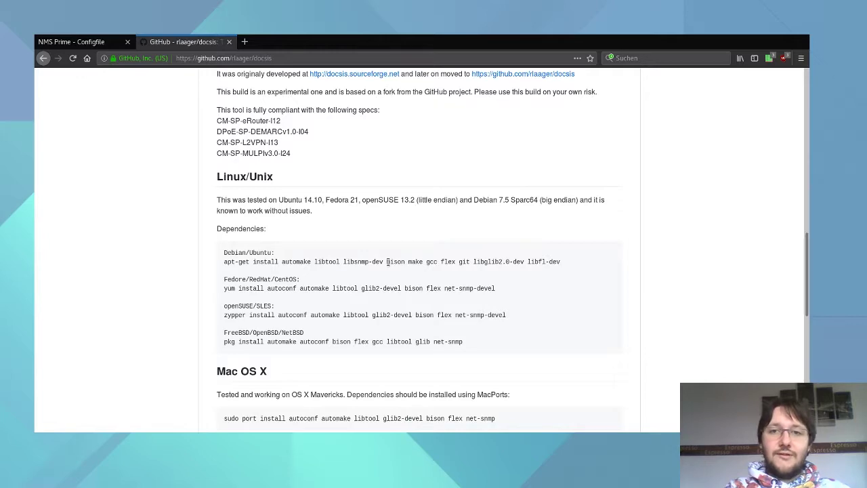
scroll(388, 261, "down", 1)
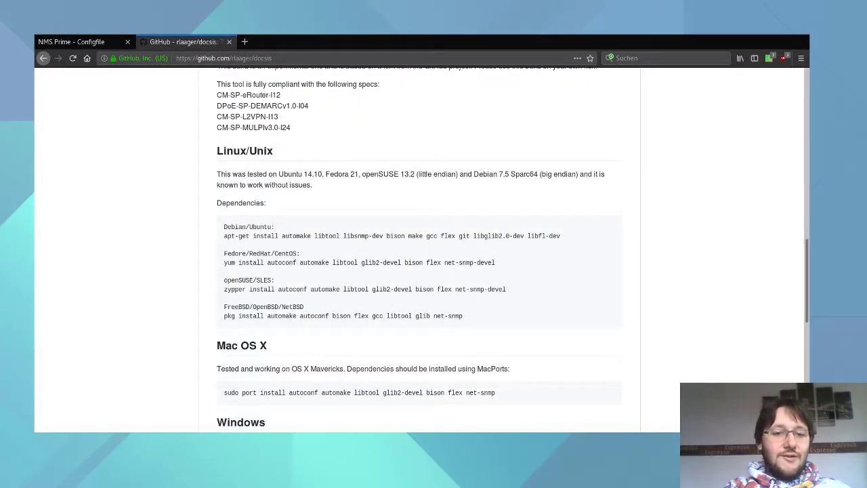
key("ctrl+alt+t")
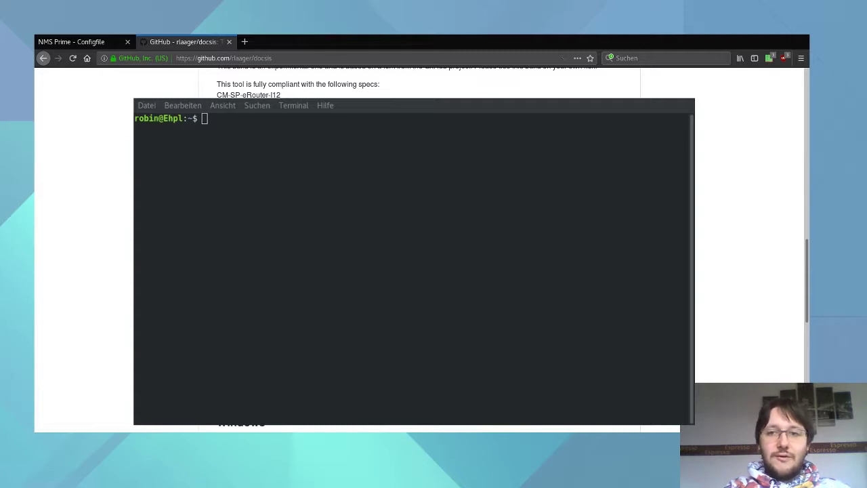
Become root in the terminal using su and the root password.
scroll(420, 82, "down", 1)
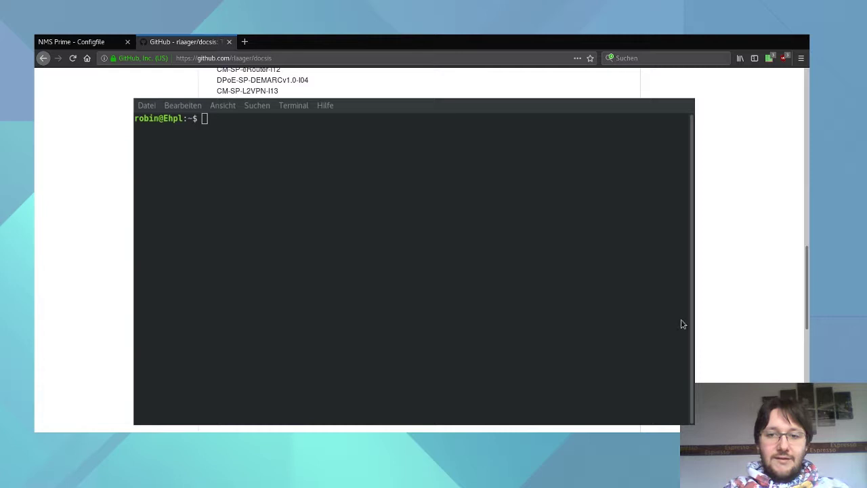
left_click(290, 150)
type("su")
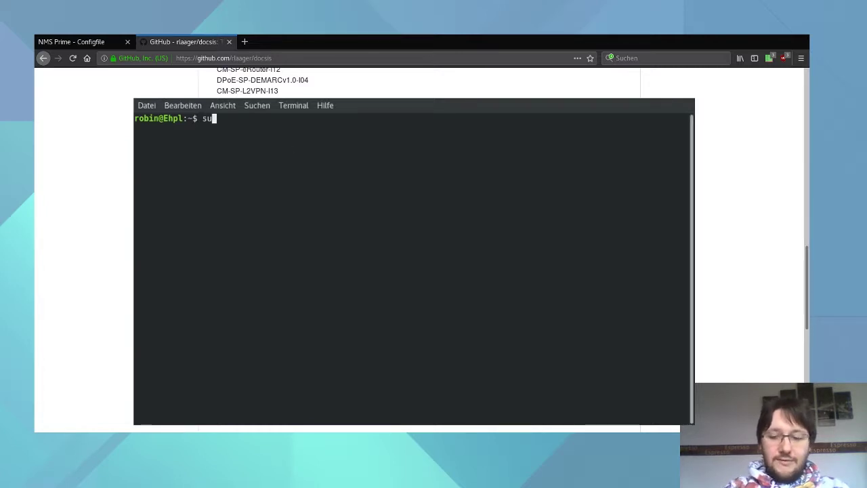
key("Return")
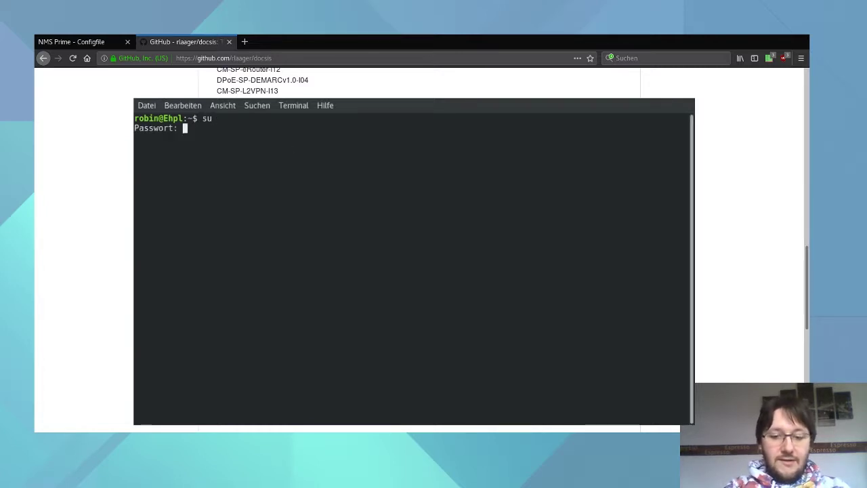
key("Return")
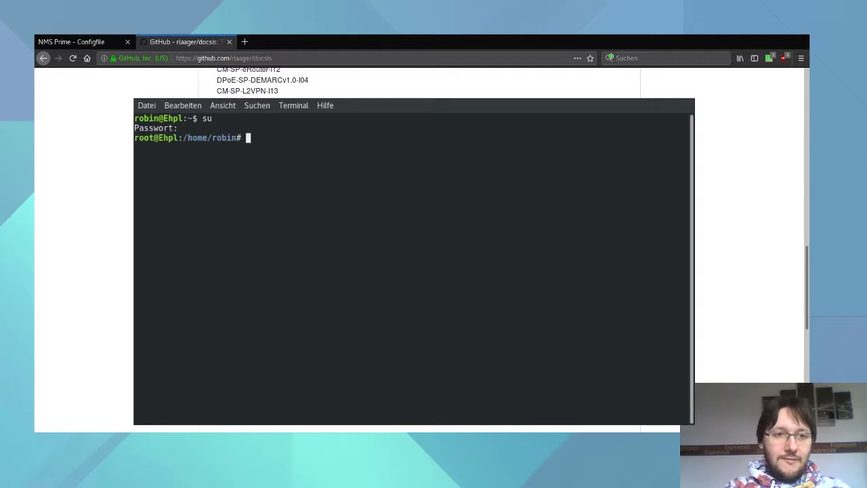
Install the docsis build dependencies (automake, libtool, bison, flex, libsnmp-dev) with apt-get, confirming with J.
type("apt-get install automake libtool libsnmp-dev bison make gcc flex git libglib2.0-dev libfl-dev")
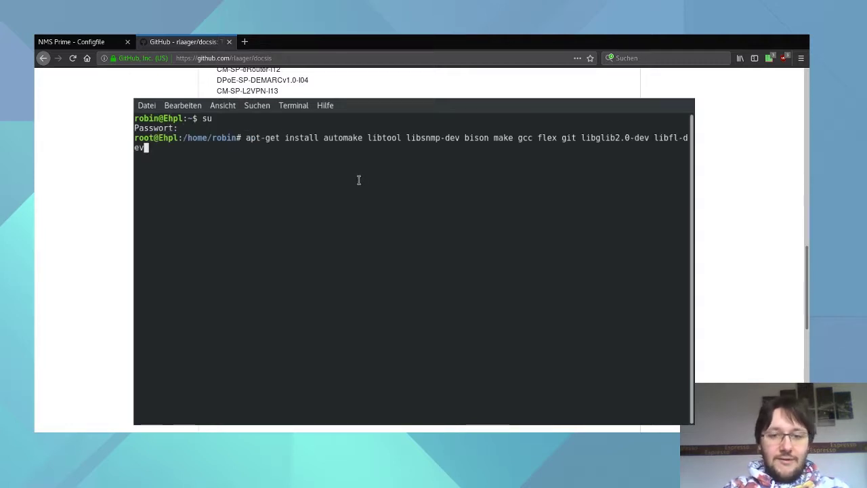
key("Return")
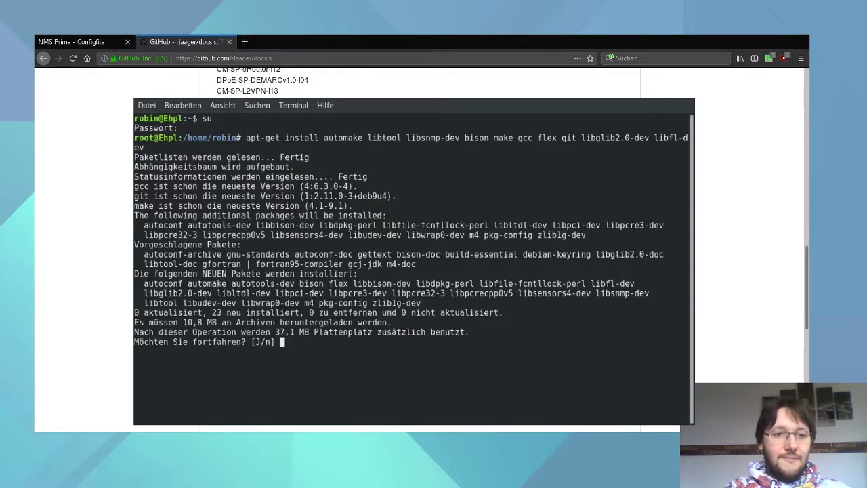
type("J")
key("Return")
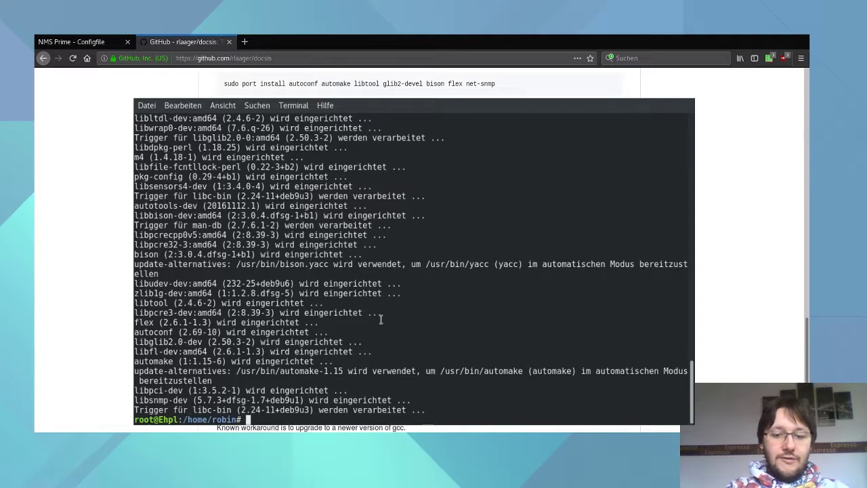
Create a test folder and clone the rlaager/docsis GitHub repository into it.
type("mkdir t")
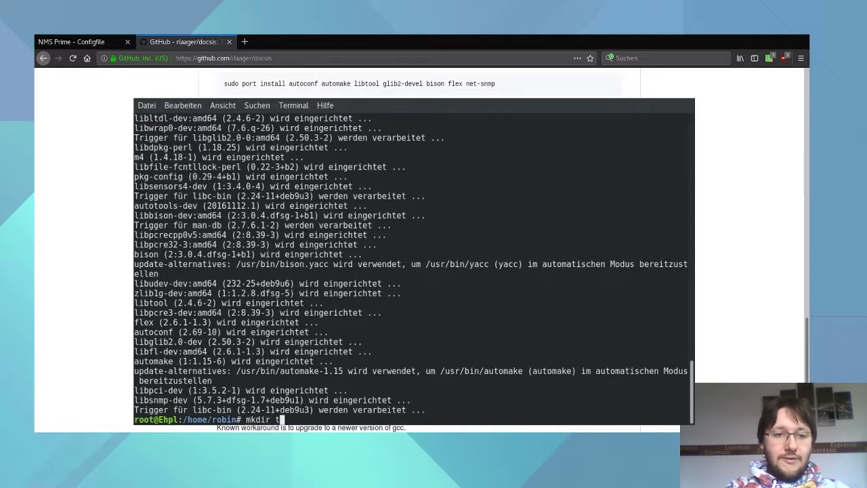
type("est")
key("Return")
type("cd test")
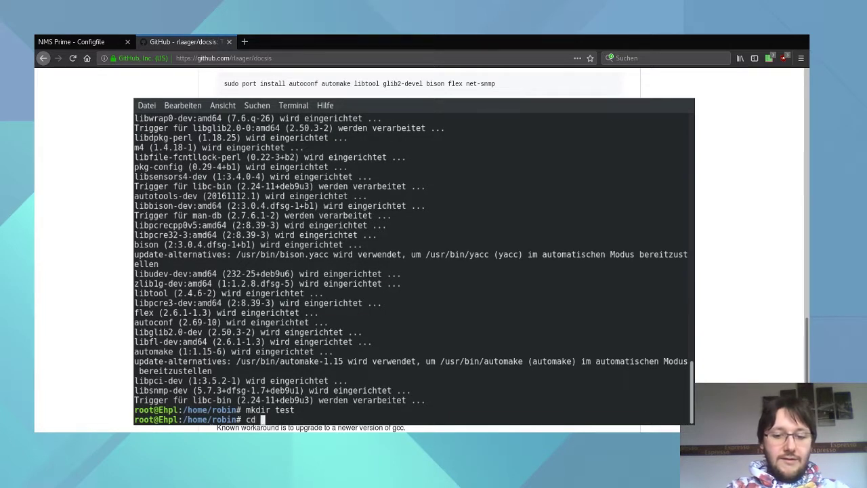
key("Return")
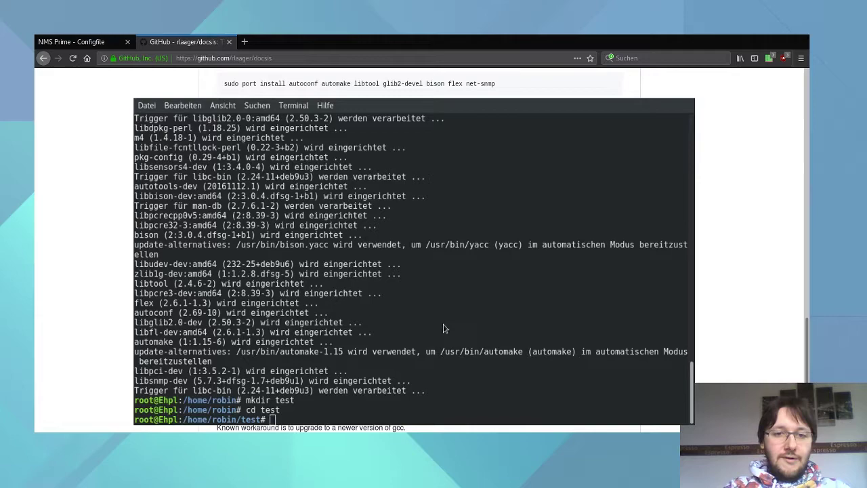
type("git clone https://github.com/rlaager/docsis.git")
key("Return")
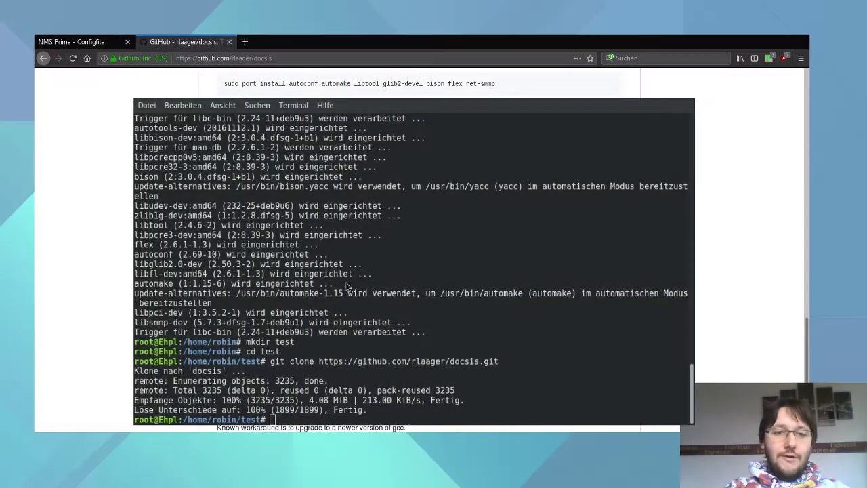
type("cd docsis")
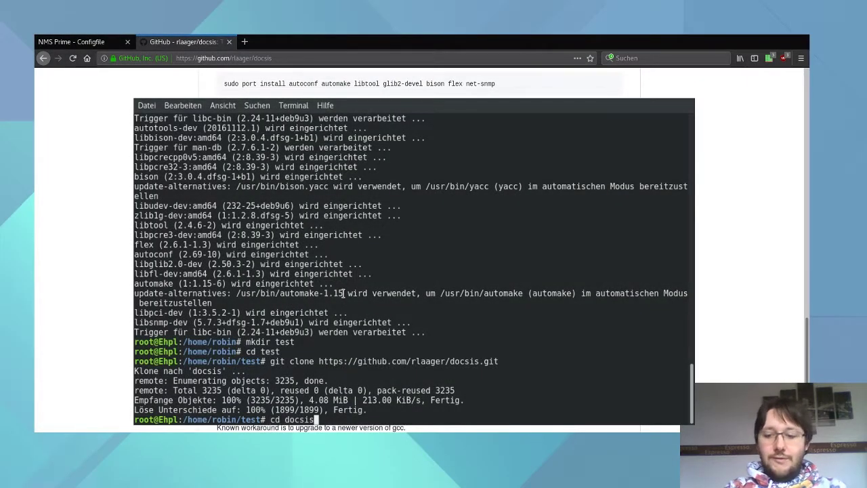
key("Return")
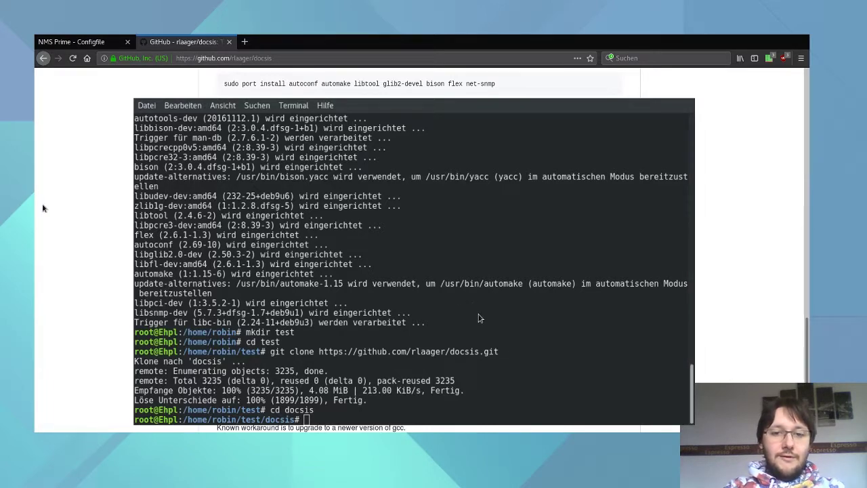
Build and install docsis from source with ./autogen.sh, ./configure, make and make install.
key("Return")
type("./autogen.sh")
key("Return")
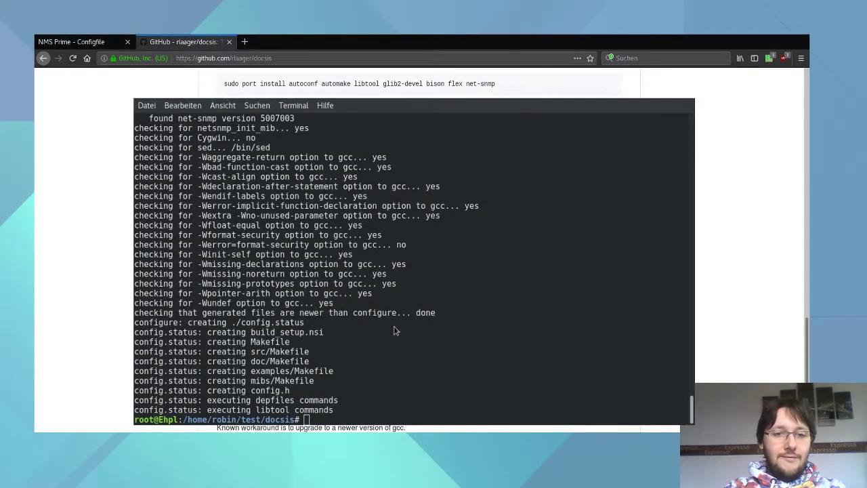
type("./configure")
key("Return")
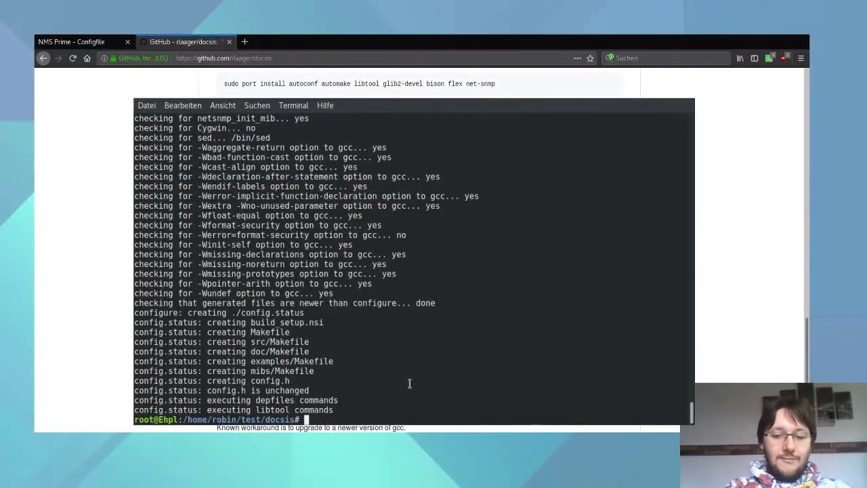
type("make")
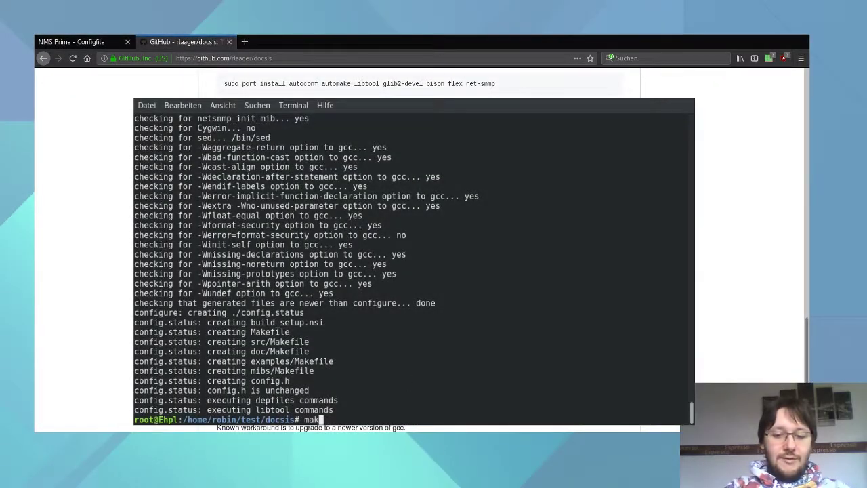
key("Return")
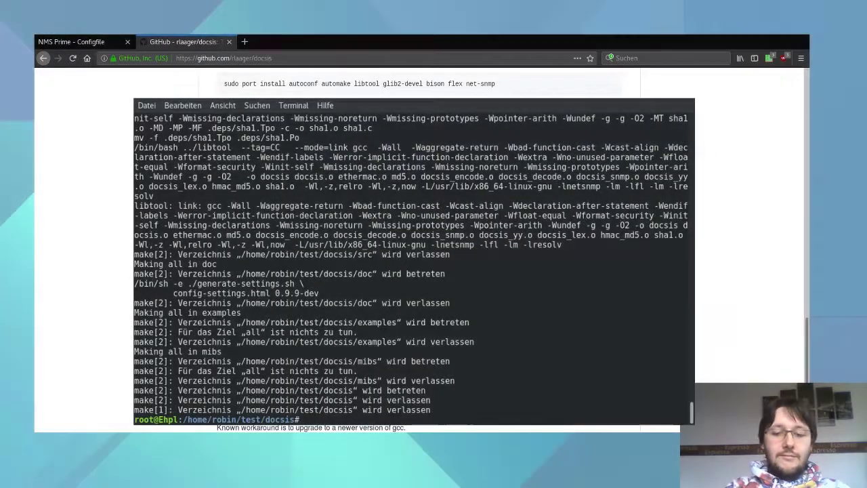
type("make i")
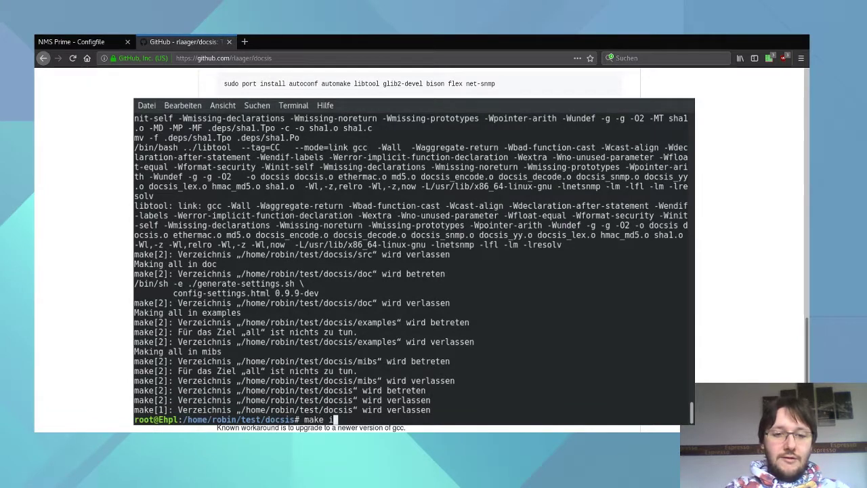
type("nstall")
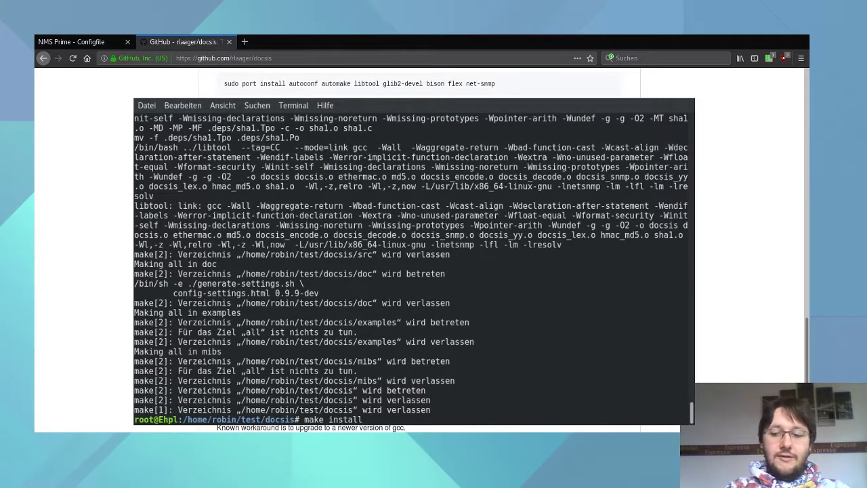
key("Return")
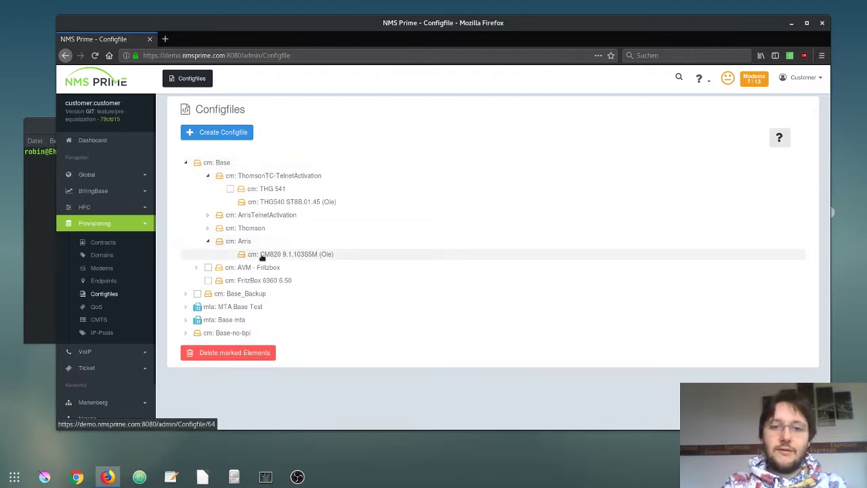
Open the Arris CM820 modem from the Modems list and show its Analyses page.
left_click(102, 268)
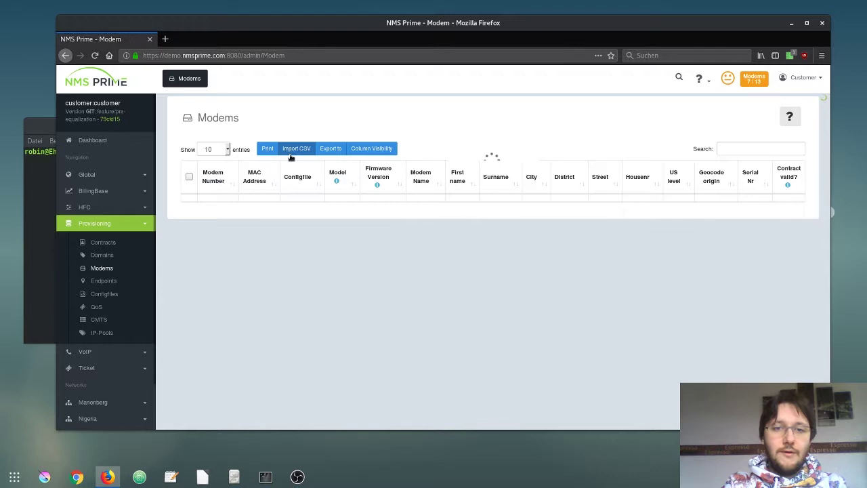
scroll(292, 190, "down", 5)
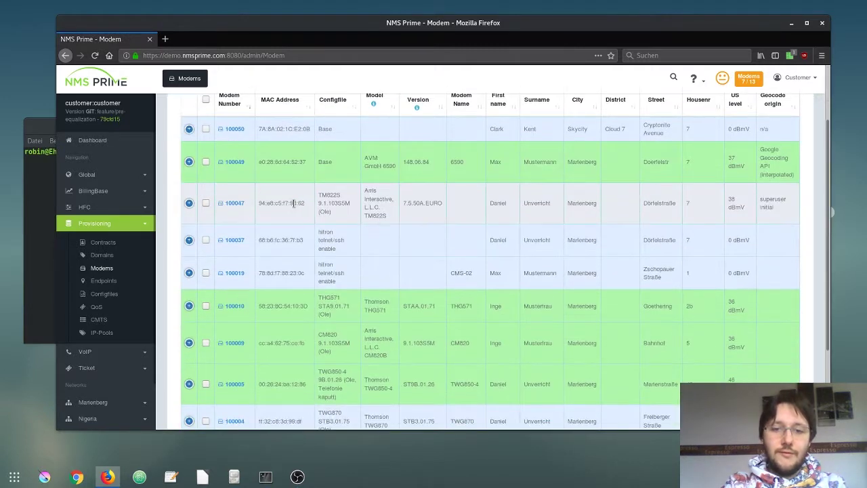
left_click(234, 292)
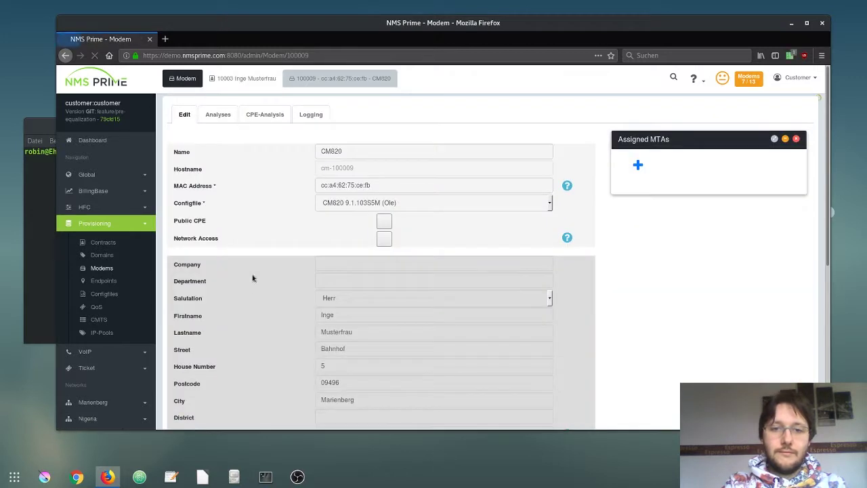
left_click(216, 113)
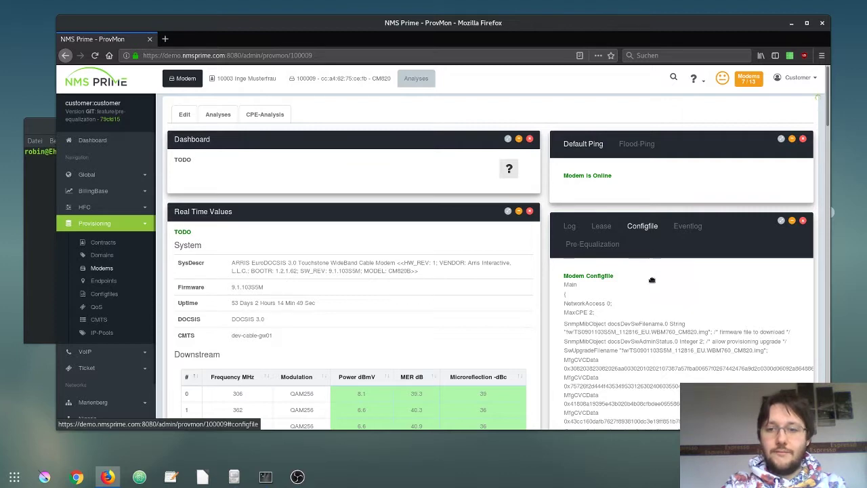
Select the modem's complete configfile text and copy it with Kopieren.
left_click(647, 230)
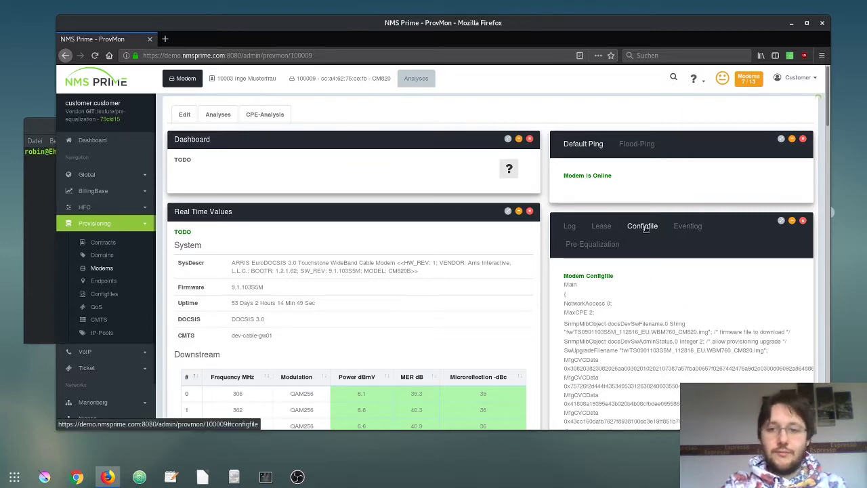
scroll(654, 305, "down", 3)
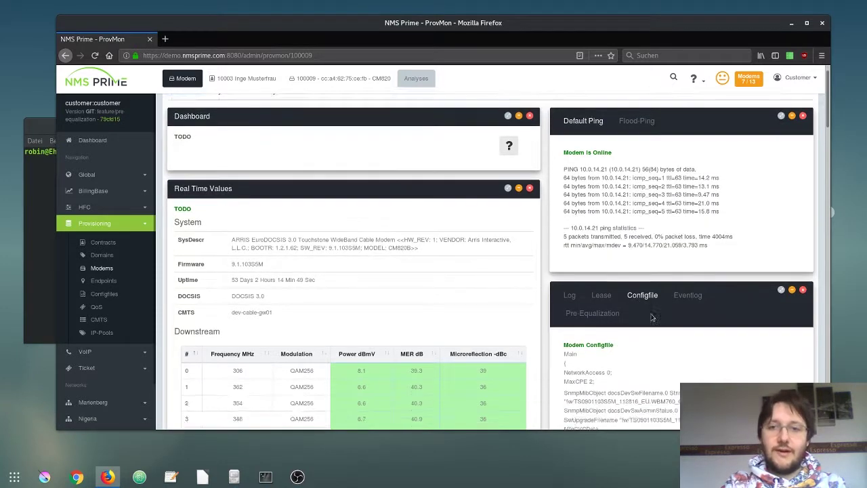
left_click_drag(568, 274, 587, 264)
scroll(621, 292, "down", 10)
scroll(618, 284, "down", 3)
right_click(582, 237)
left_click(601, 245)
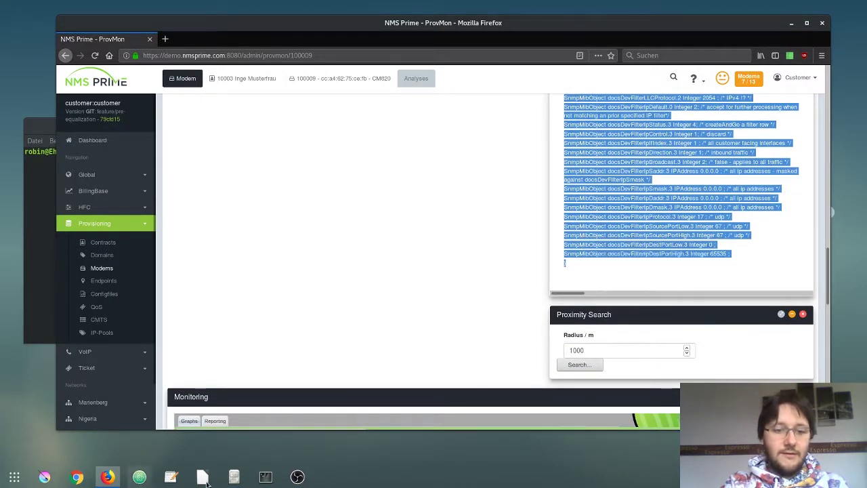
Create a new text document named arris.txt in the test folder.
left_click(234, 476)
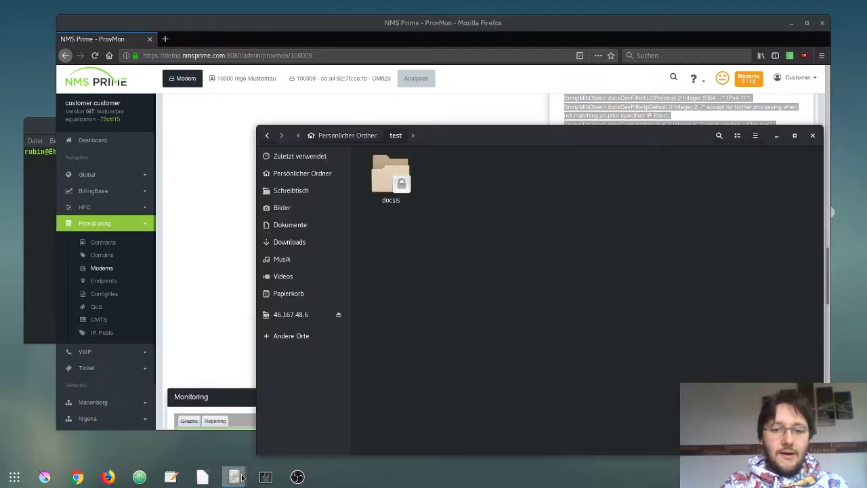
right_click(489, 230)
mouse_move(521, 246)
left_click(664, 252)
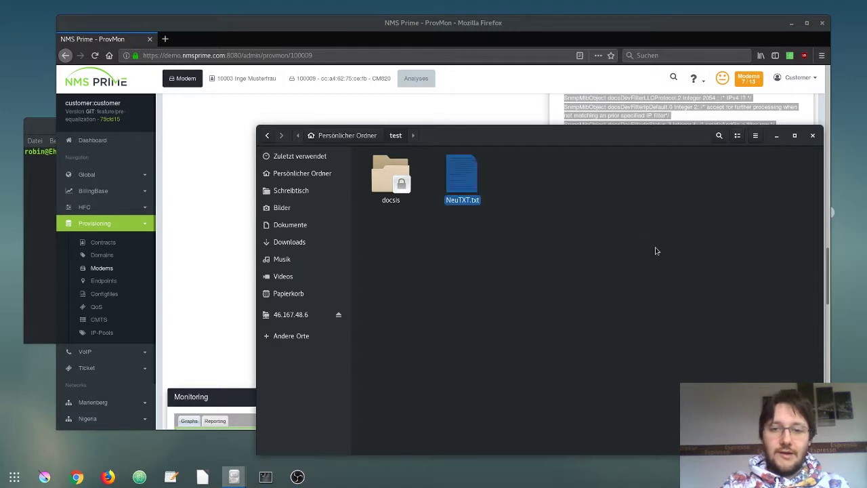
key("F2")
type("arris")
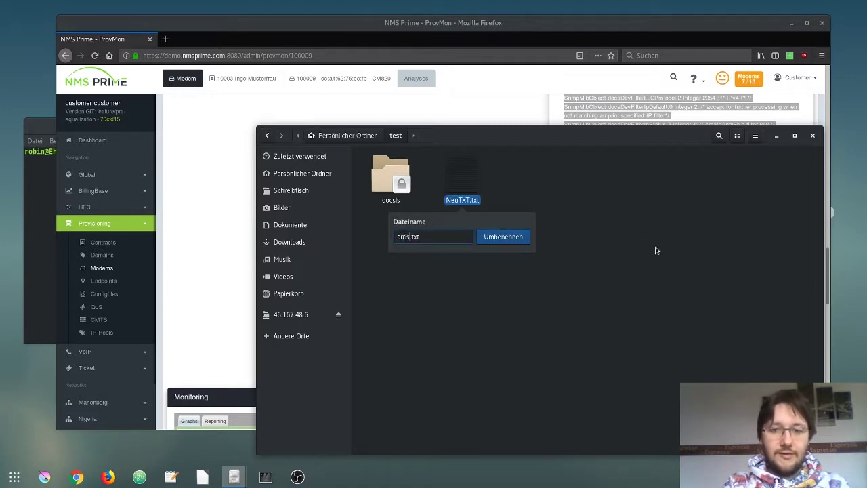
key("Return")
key("Return")
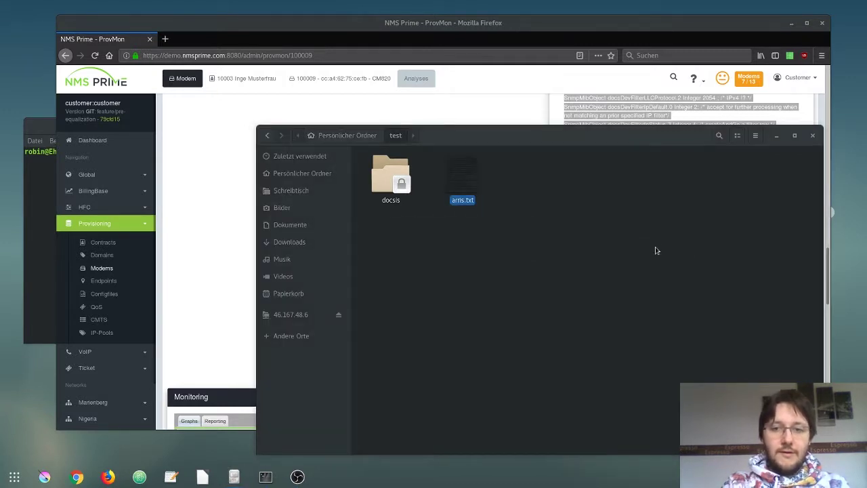
Paste the copied CM820 config into arris.txt, save it and close the editor.
key("ctrl+v")
key("ctrl+s")
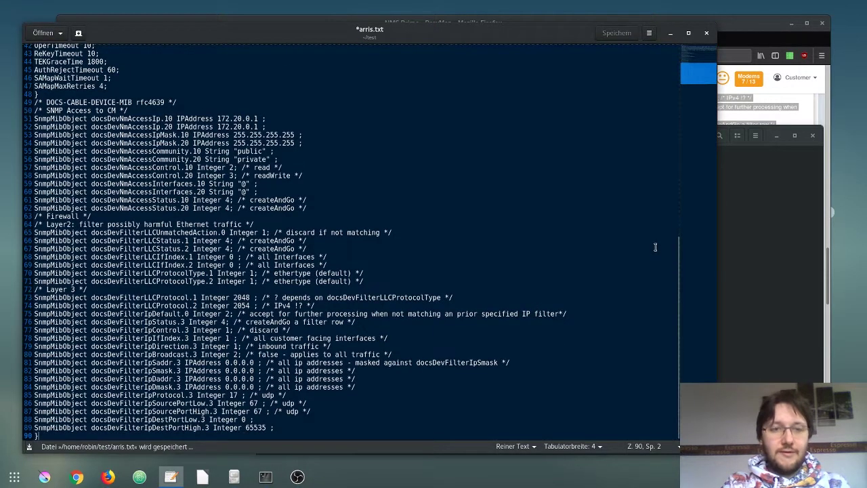
left_click(707, 32)
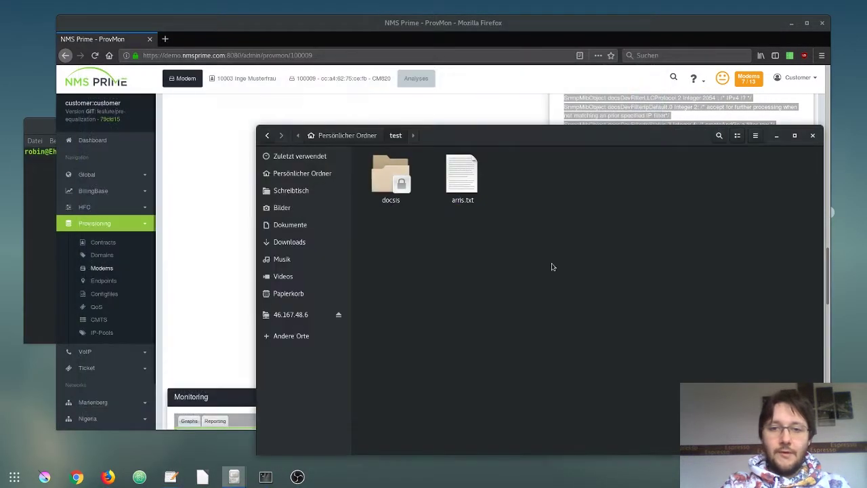
Run docsis in the terminal to print its usage help.
left_click(36, 227)
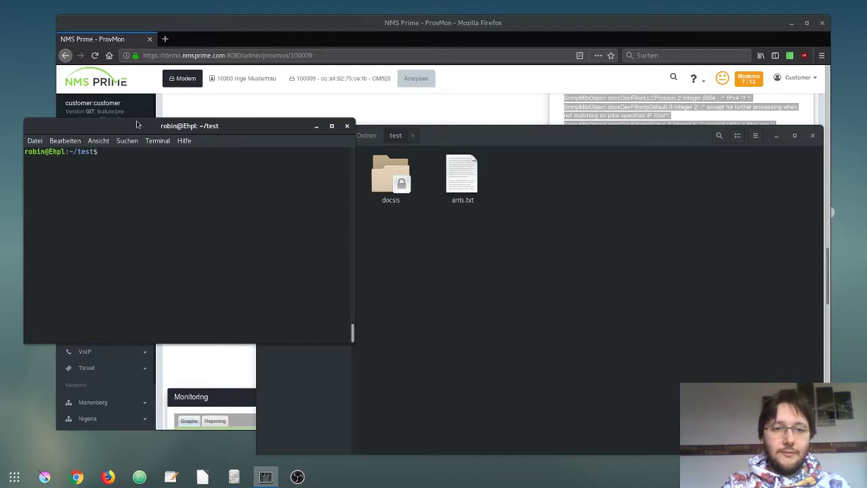
left_click_drag(147, 134, 158, 204)
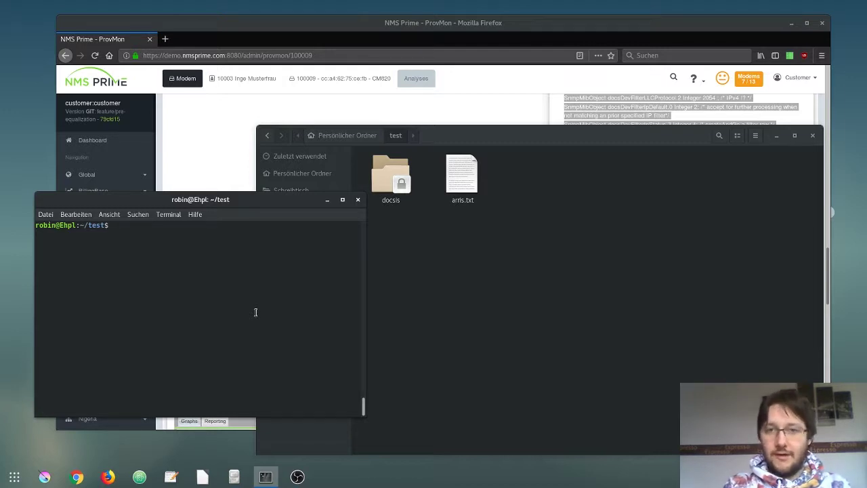
type("docsis")
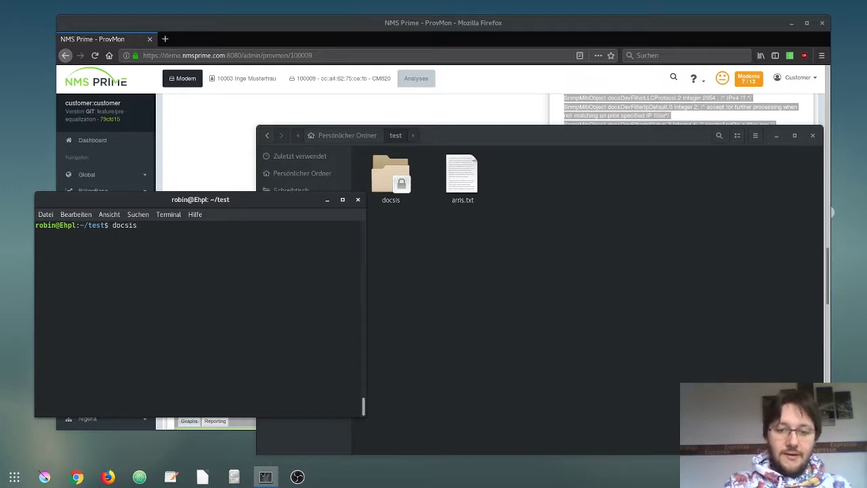
key("Return")
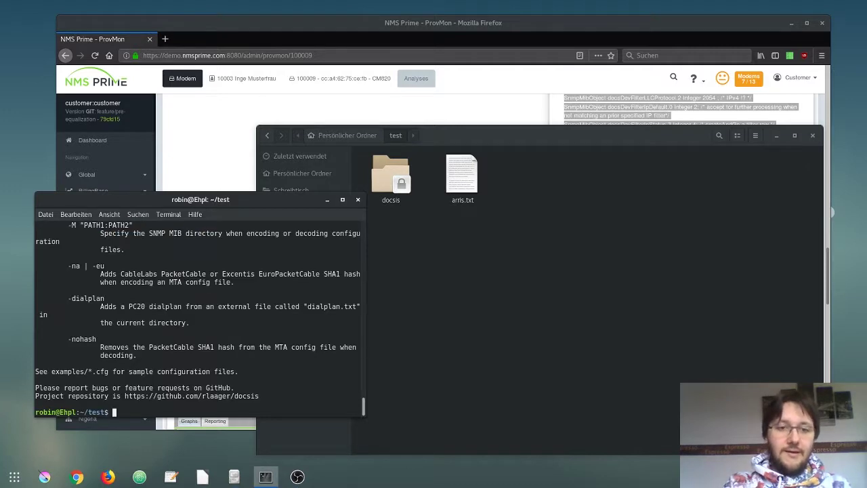
Snap the terminal left and highlight the -e encode syntax with its config and key file arguments.
key("super+Left")
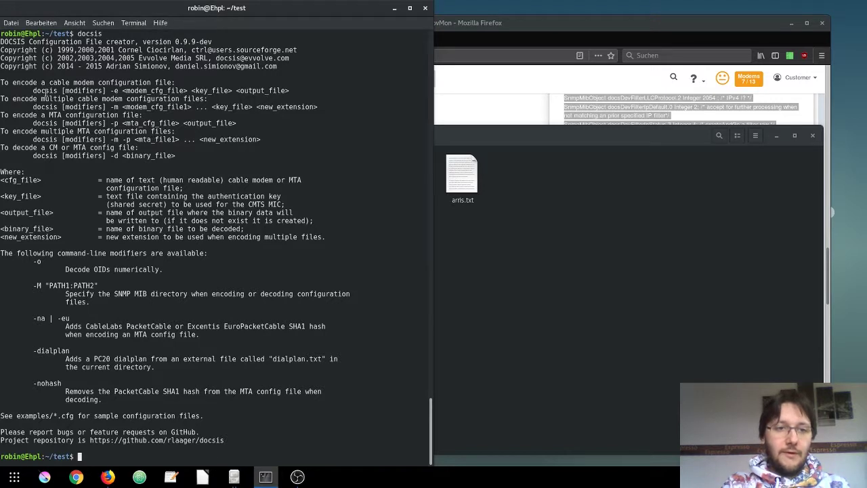
double_click(45, 91)
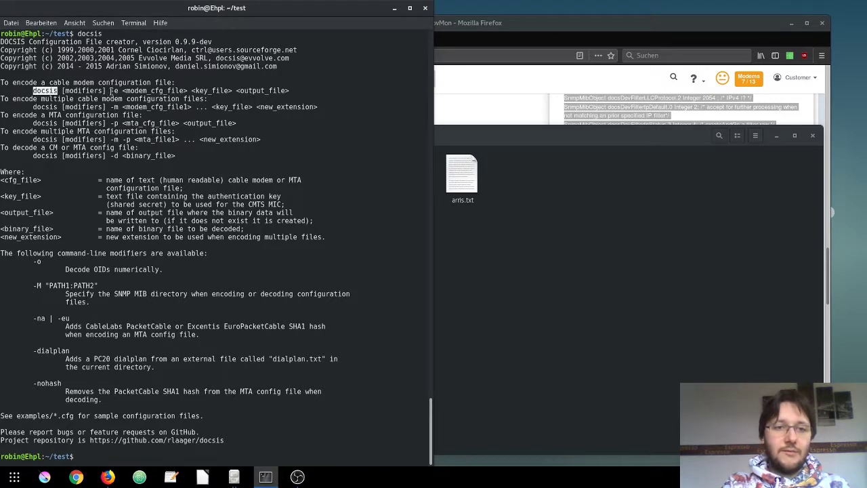
double_click(115, 90)
left_click_drag(139, 91, 278, 91)
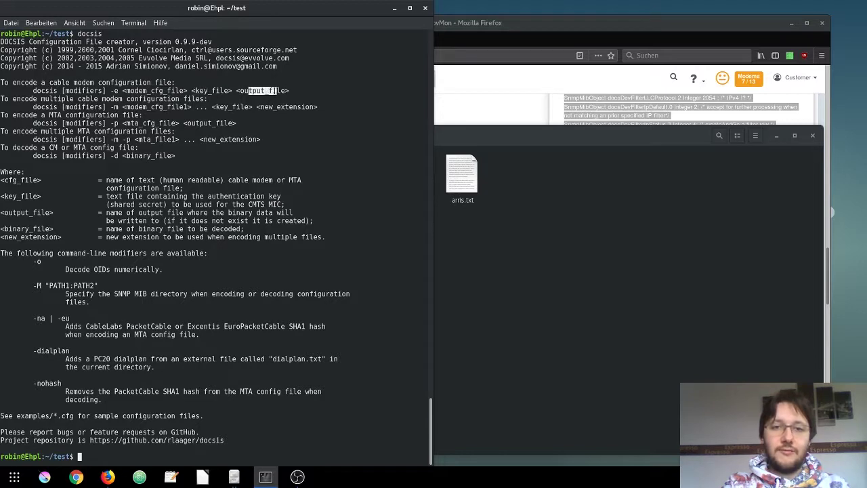
left_click(209, 90)
left_click_drag(198, 90, 219, 90)
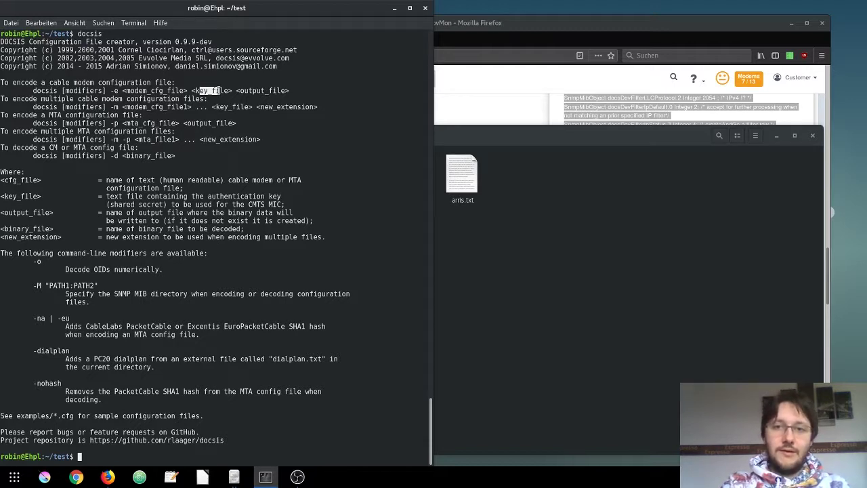
left_click(208, 111)
Create an empty text file named nosecred in the test folder and close it.
left_click(511, 249)
right_click(512, 249)
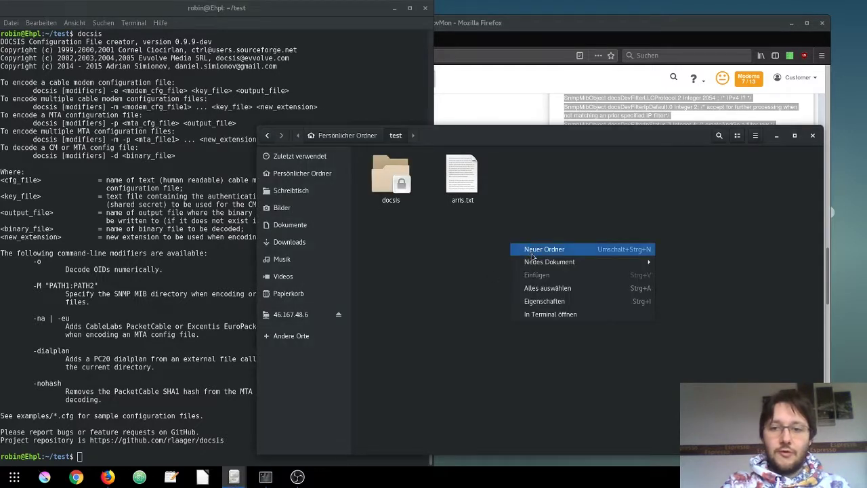
mouse_move(544, 264)
left_click(668, 265)
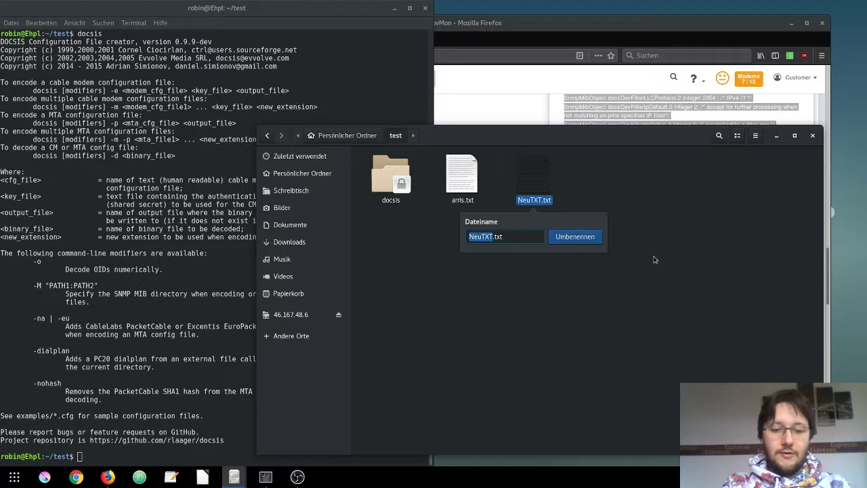
type("nosecred")
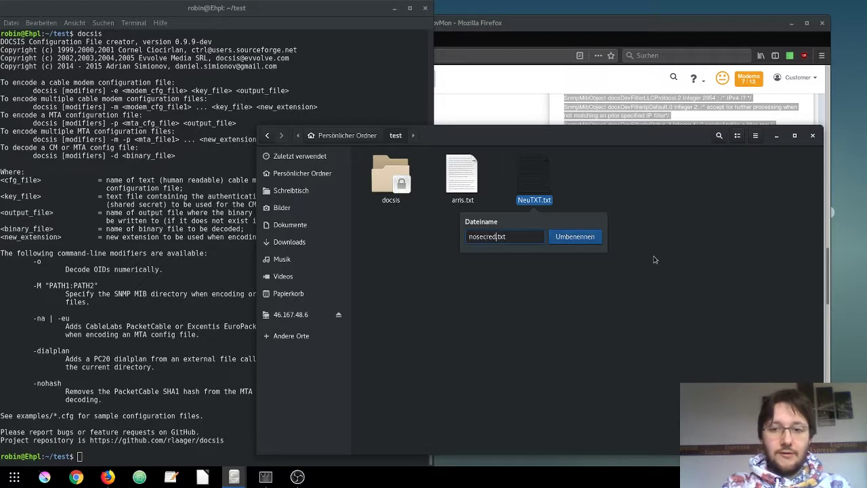
key("BackSpace")
key("BackSpace")
key("BackSpace")
key("BackSpace")
key("BackSpace")
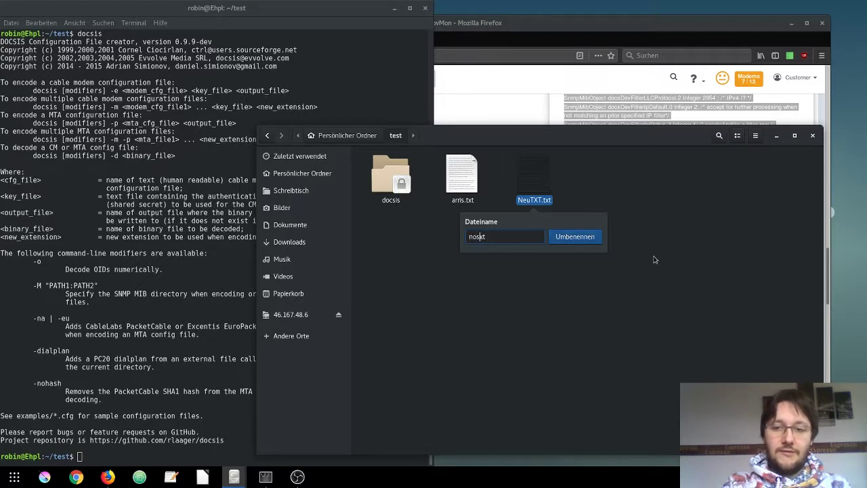
type("cred")
key("Return")
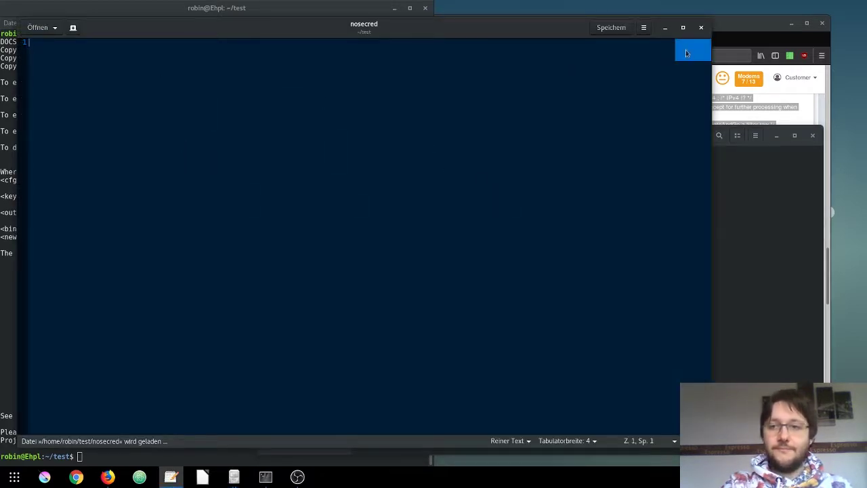
left_click(700, 28)
Clear the terminal and run docsis -e arris.txt nosecred arris.cfg.
left_click(103, 371)
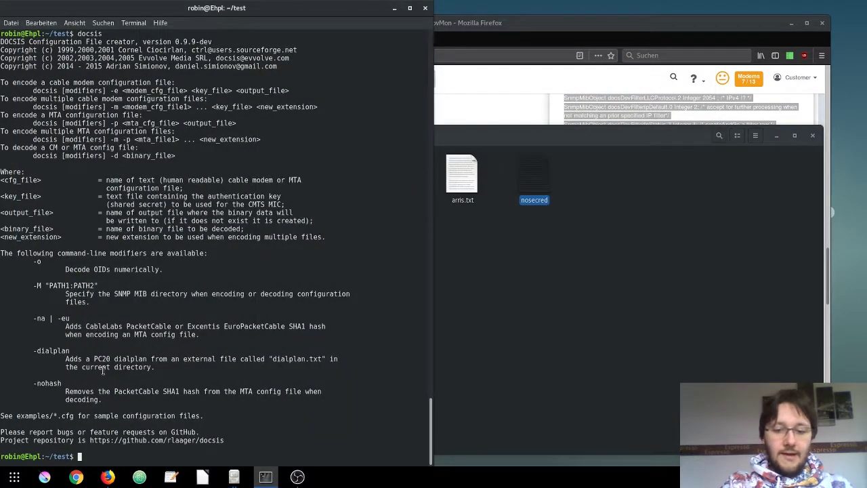
key("ctrl+l")
type("docs")
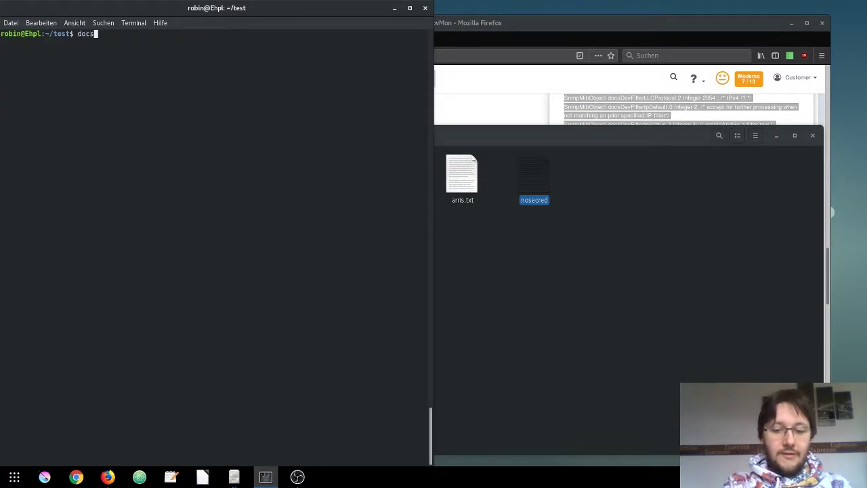
type("is -e arr")
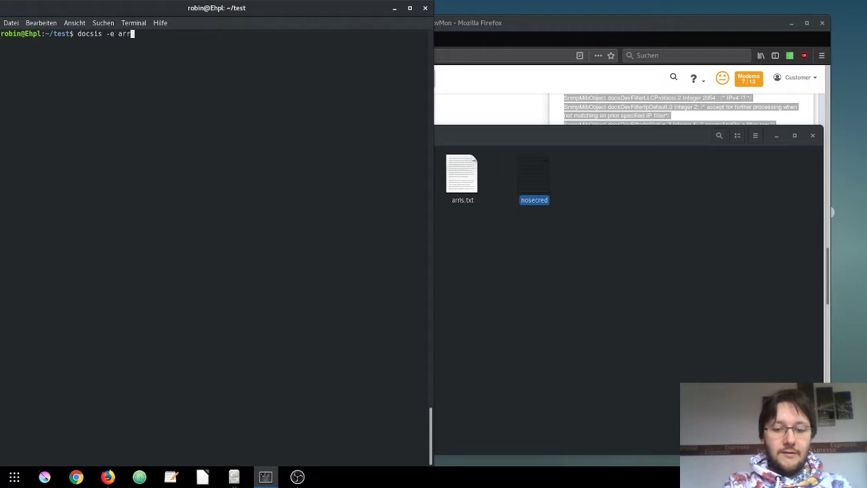
type("is.txt")
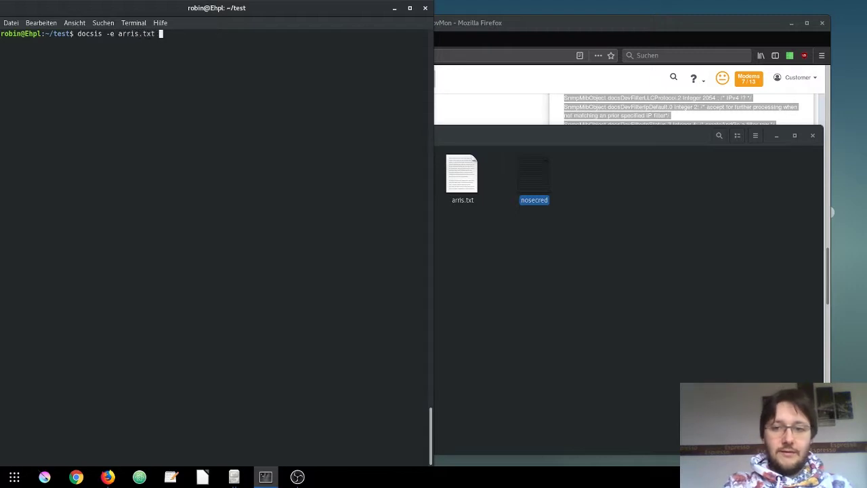
type(" nose")
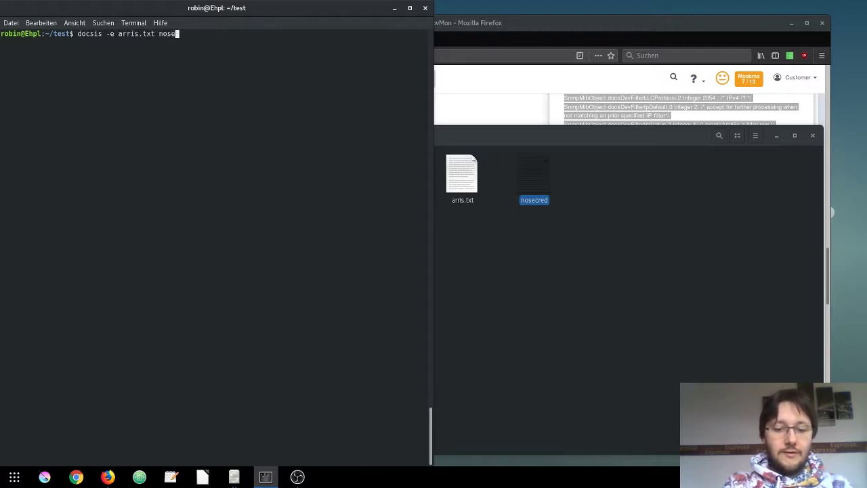
type("cred ")
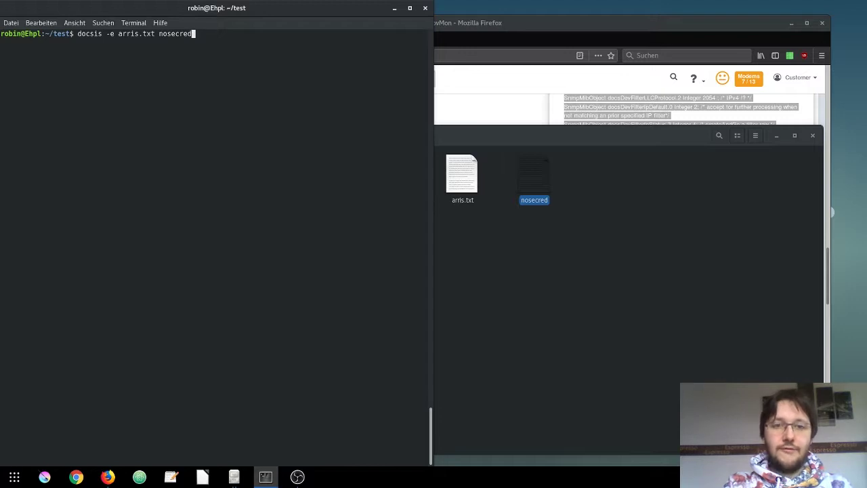
type("arris")
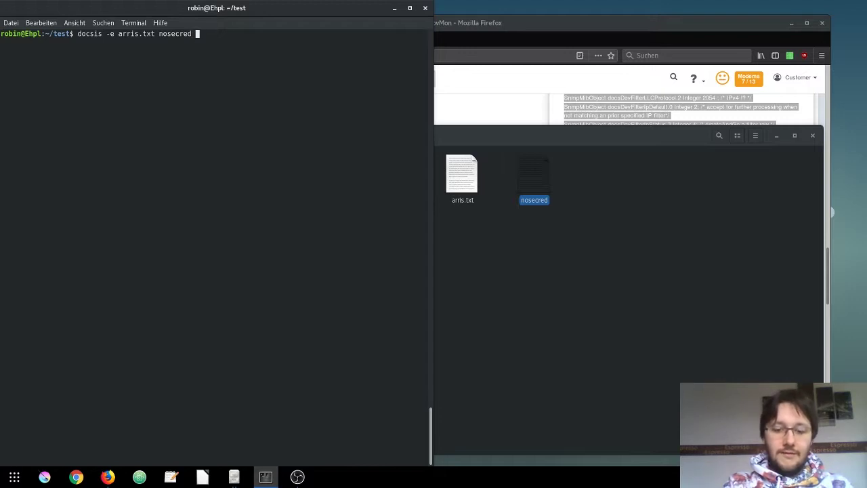
type(".")
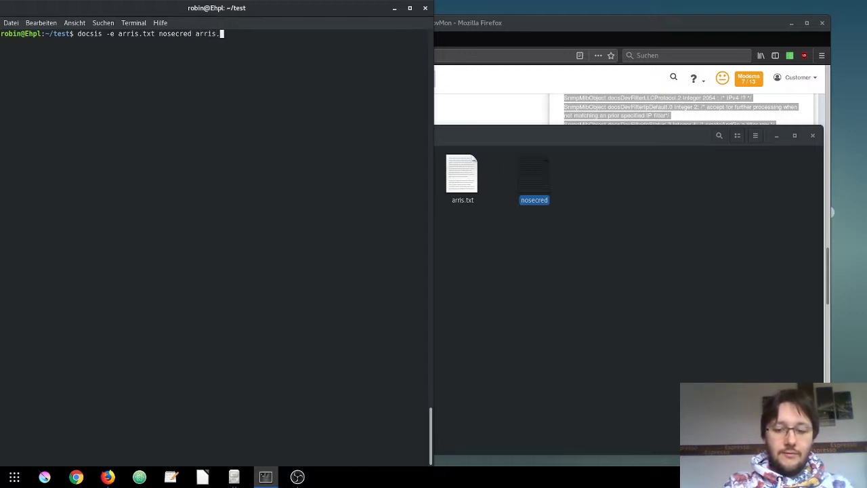
type("out")
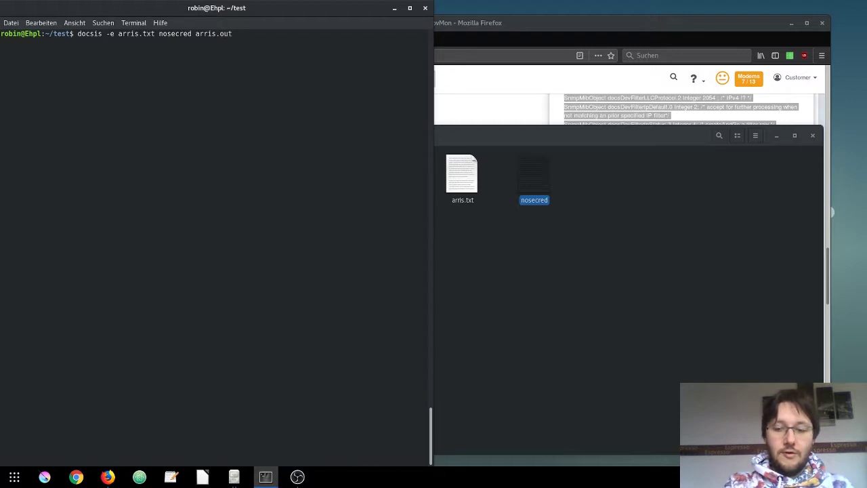
key("BackSpace")
key("BackSpace")
key("BackSpace")
type("cfg")
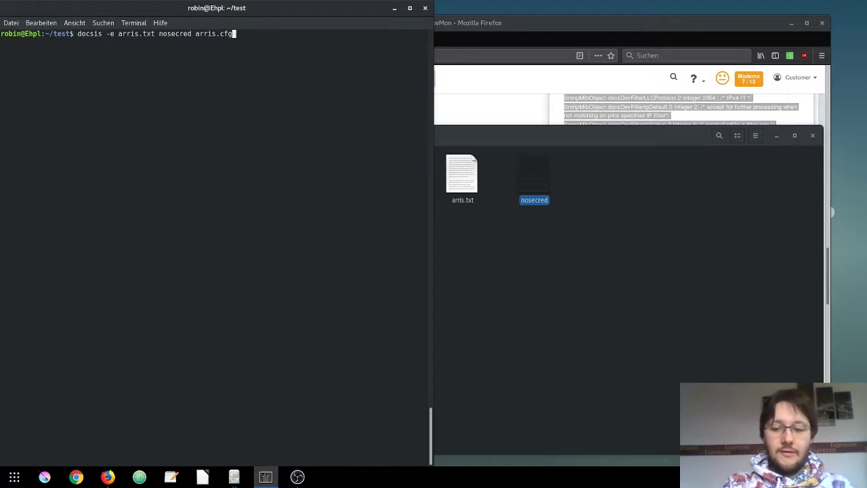
key("Return")
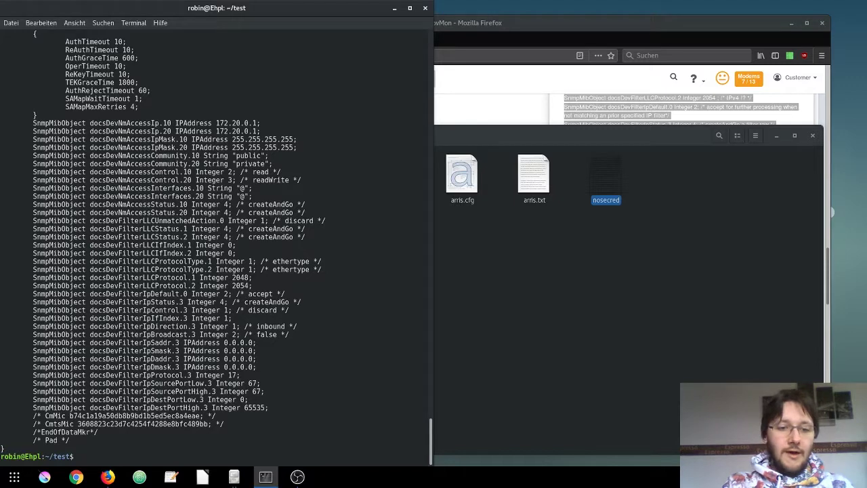
left_click(496, 315)
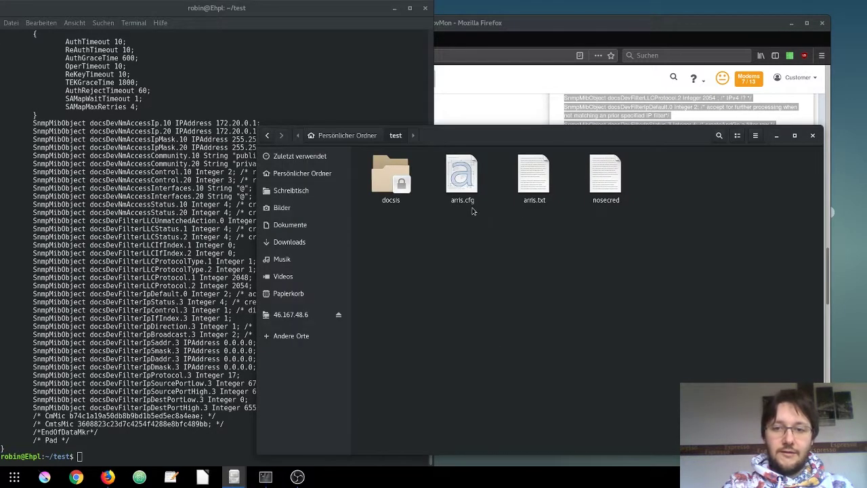
left_click(465, 186)
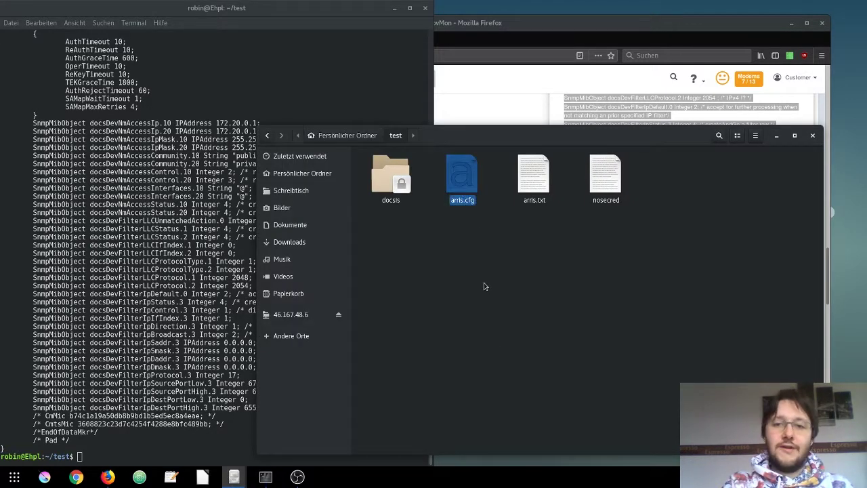
double_click(461, 185)
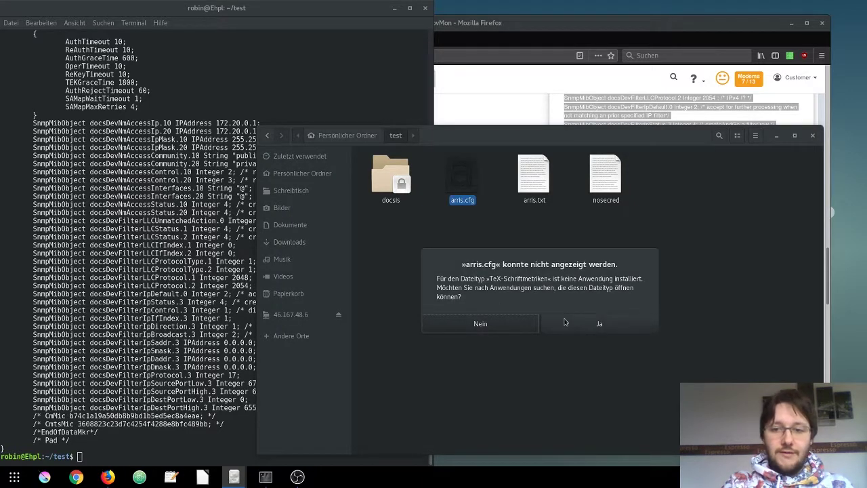
left_click(516, 323)
left_click(155, 329)
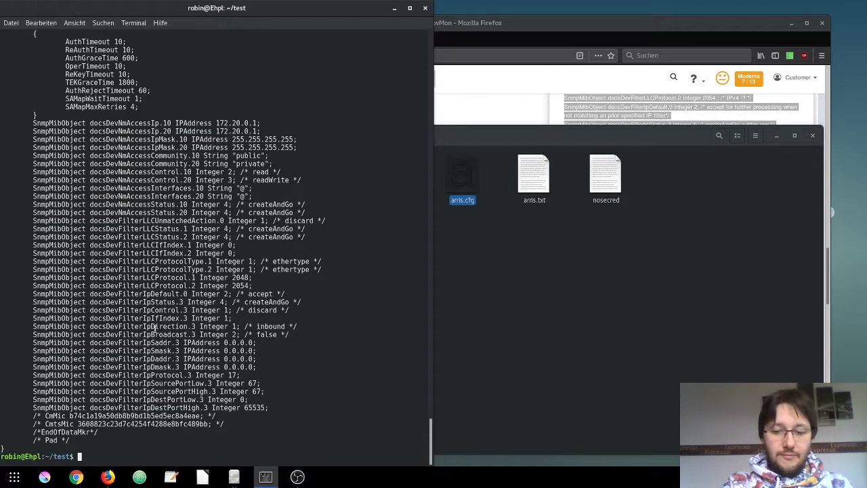
Clear the terminal, run docsis -d arris.cfg and scroll through the decoded config.
type("docsis -")
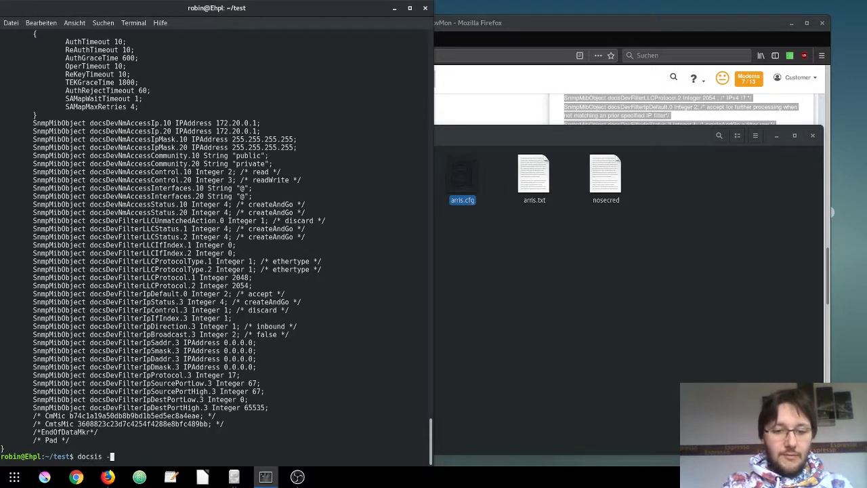
type("d arris.")
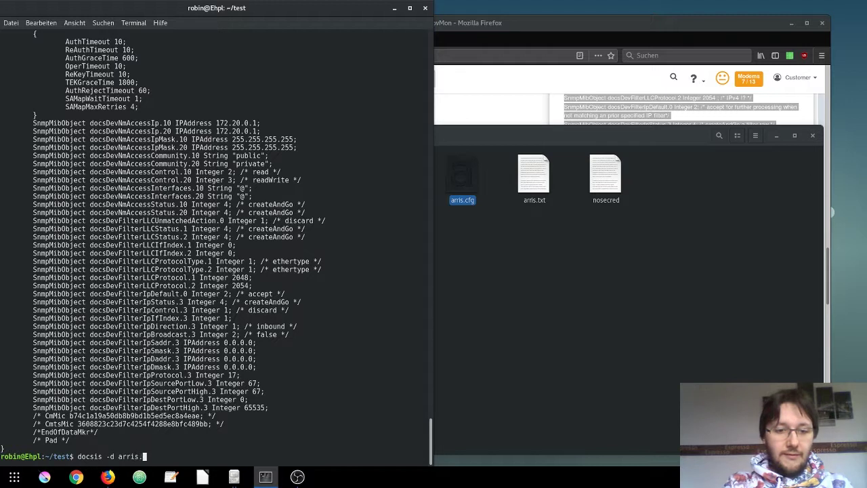
type("cfg")
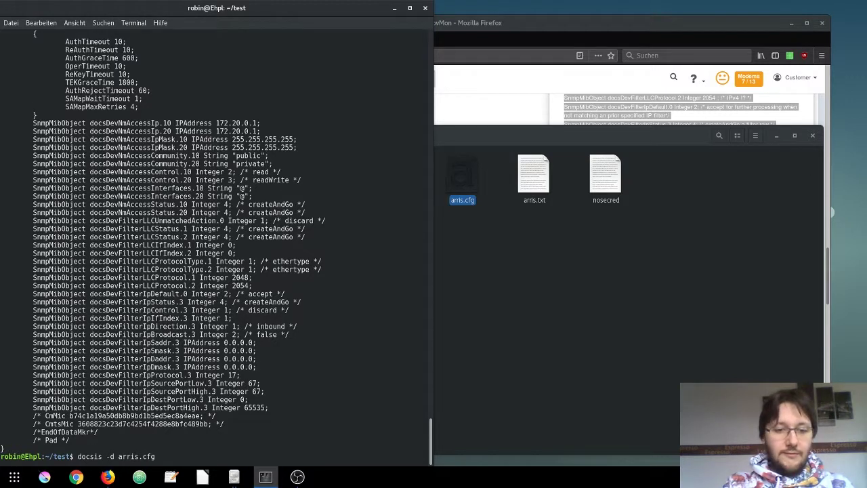
key("ctrl+u")
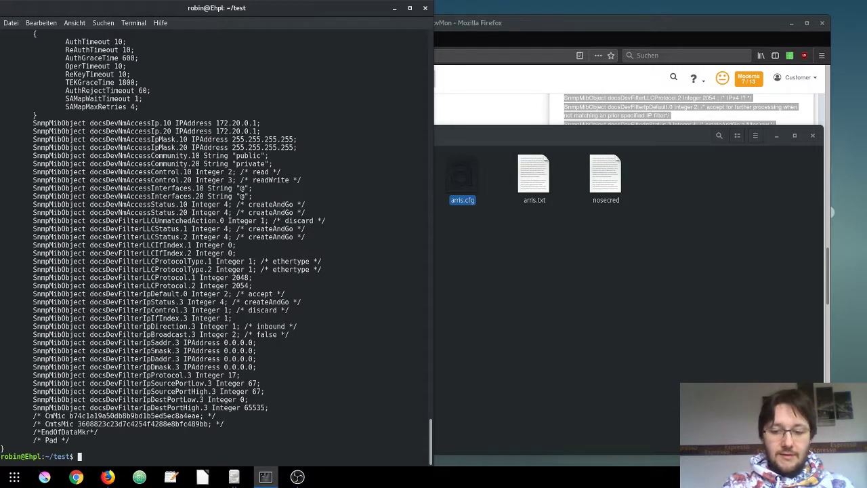
key("ctrl+l")
key("Up")
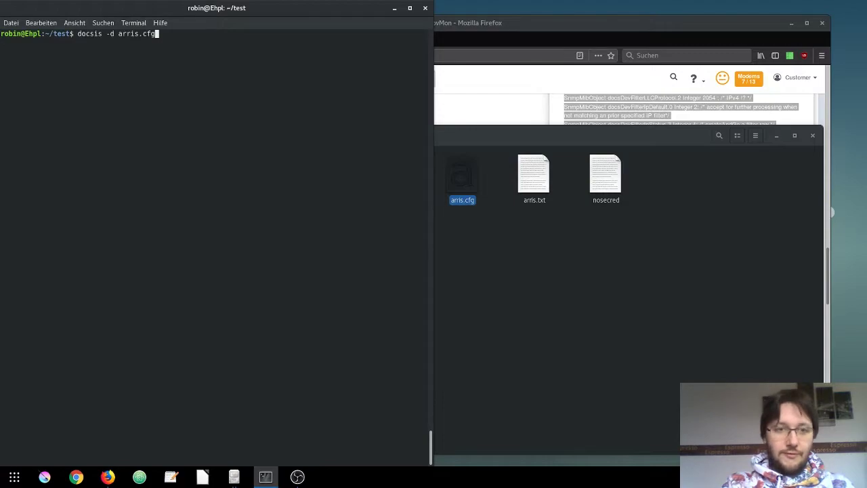
key("Return")
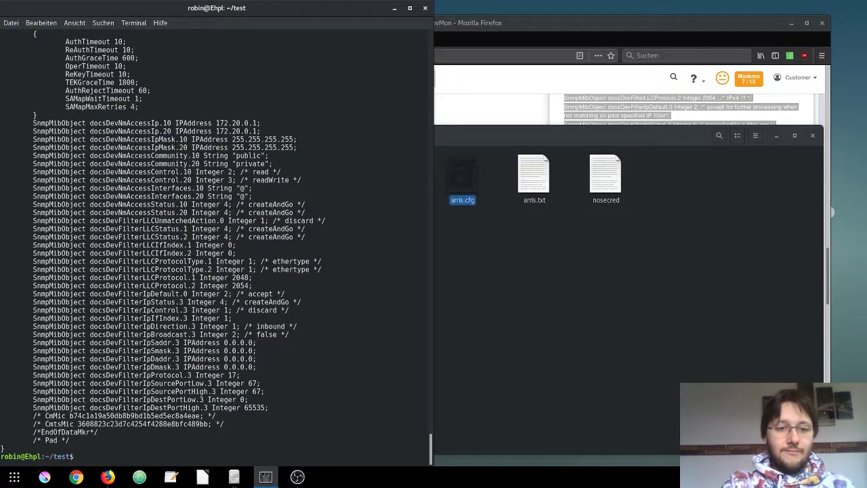
scroll(178, 309, "up", 15)
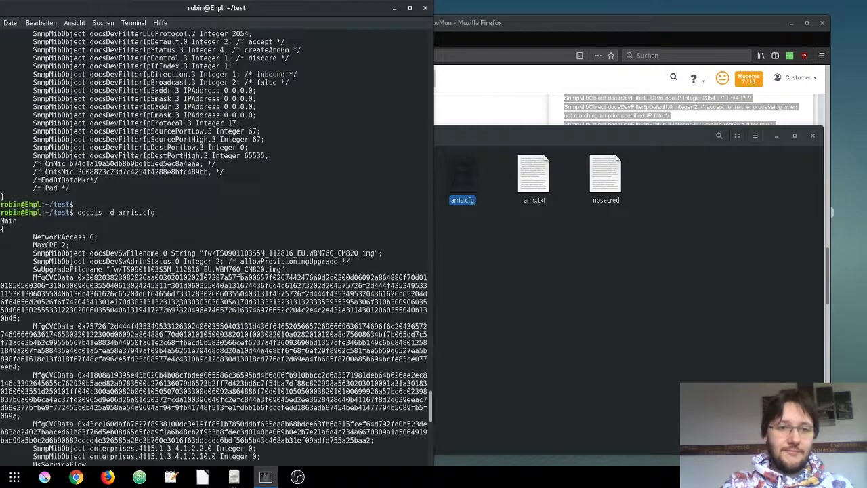
scroll(178, 309, "down", 15)
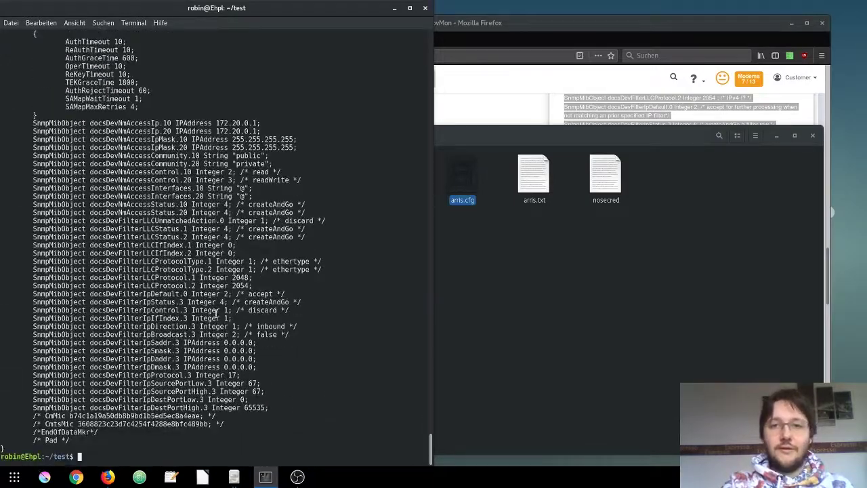